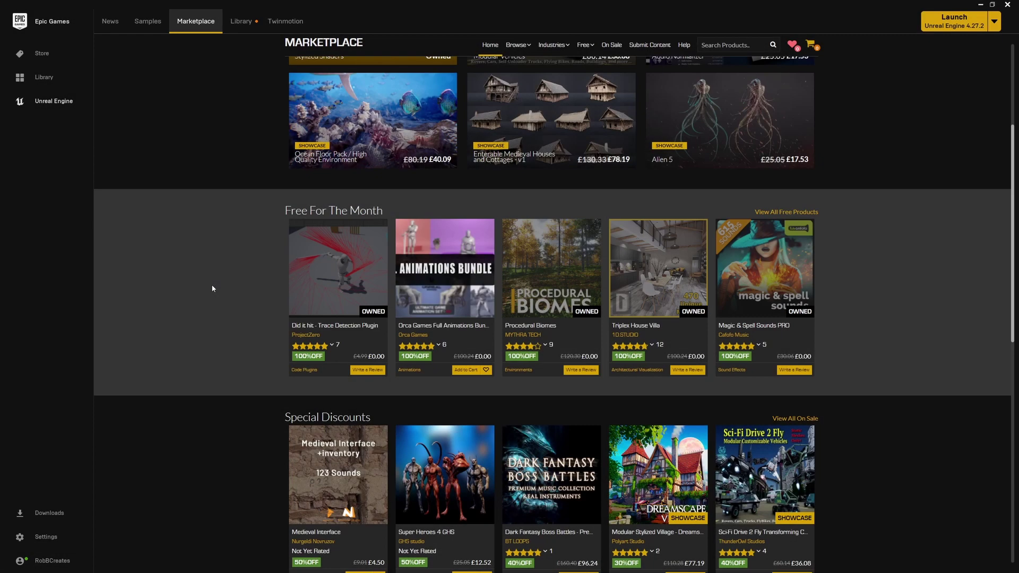
Step: Open the Did it hit - Trace Detection Plugin page from the free monthly products and read its description and technical details
click(311, 282)
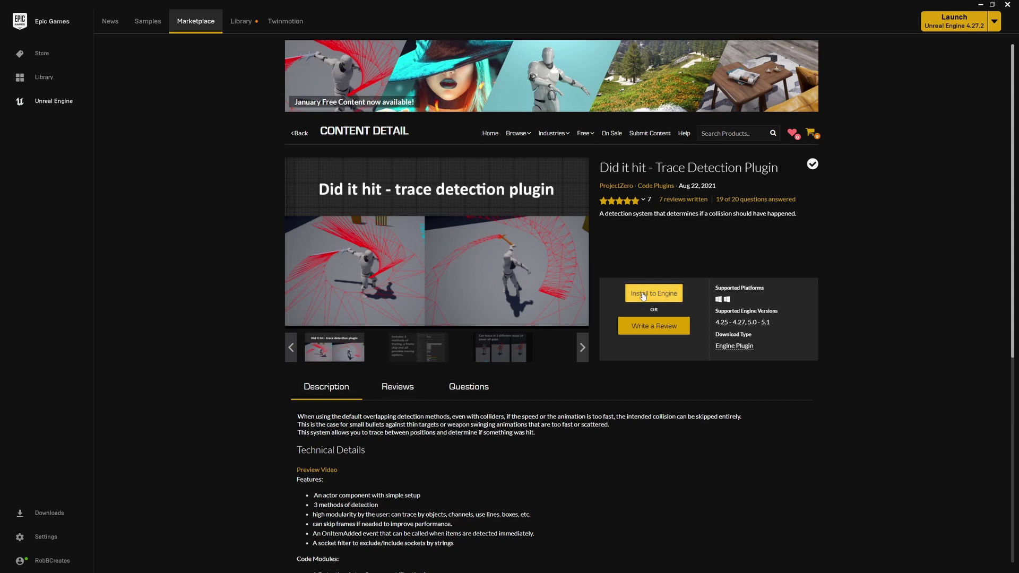
scroll(642, 295, down, 4)
scroll(642, 293, down, 1)
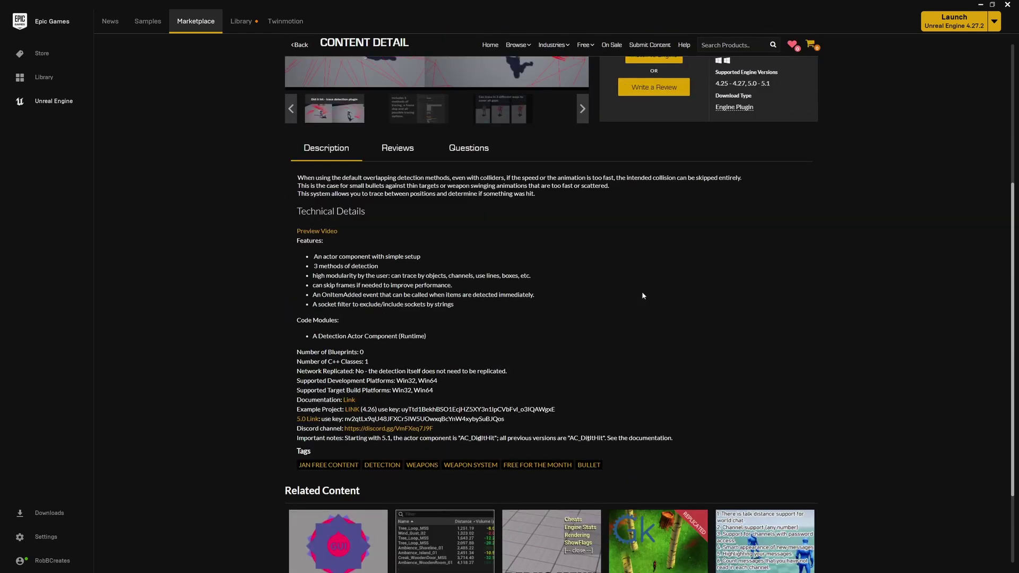
scroll(642, 295, up, 1)
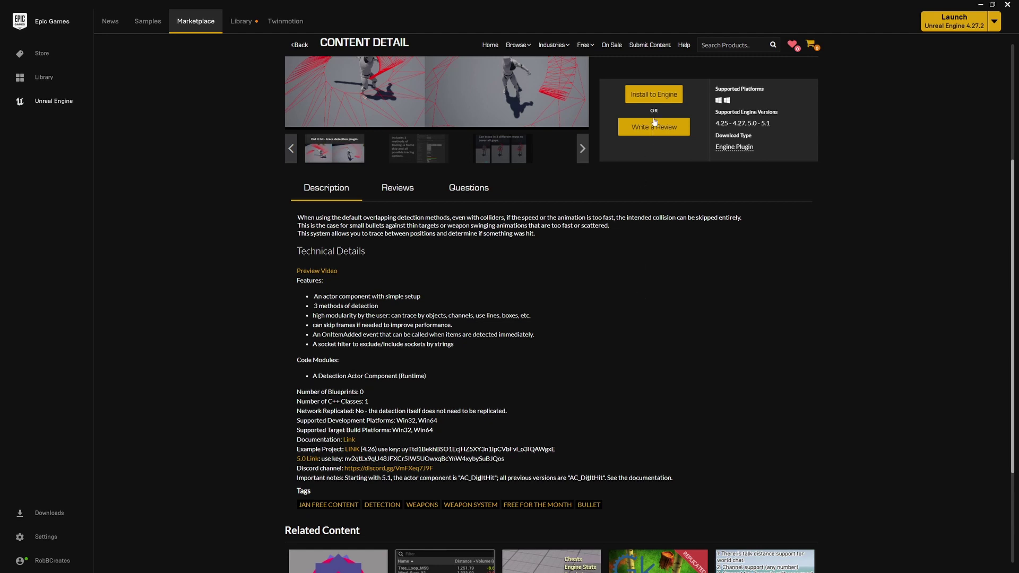
Step: Check the engine version slot offered for installing the plugin, and cancel without installing it
click(654, 99)
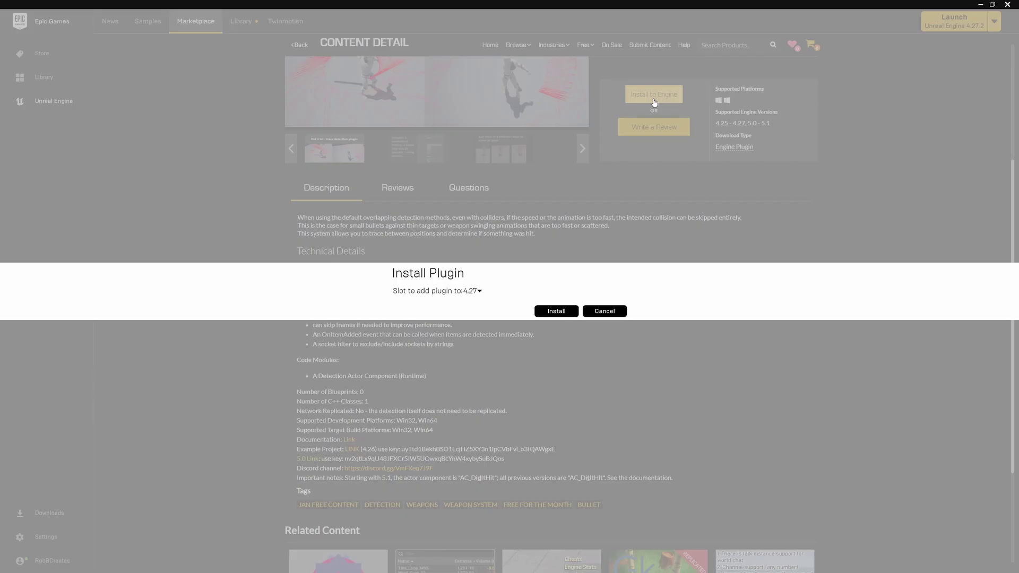
click(487, 291)
click(605, 311)
click(604, 310)
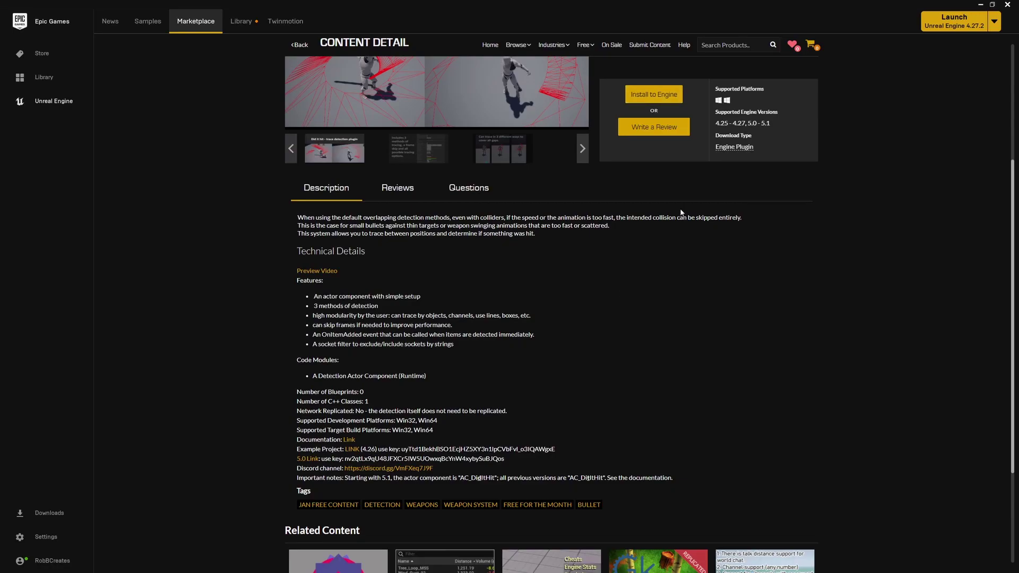
Step: Review the plugin's supported engine versions and the technical details line with the 5.0 example project link
drag(747, 123, 756, 125)
scroll(737, 344, down, 1)
click(615, 426)
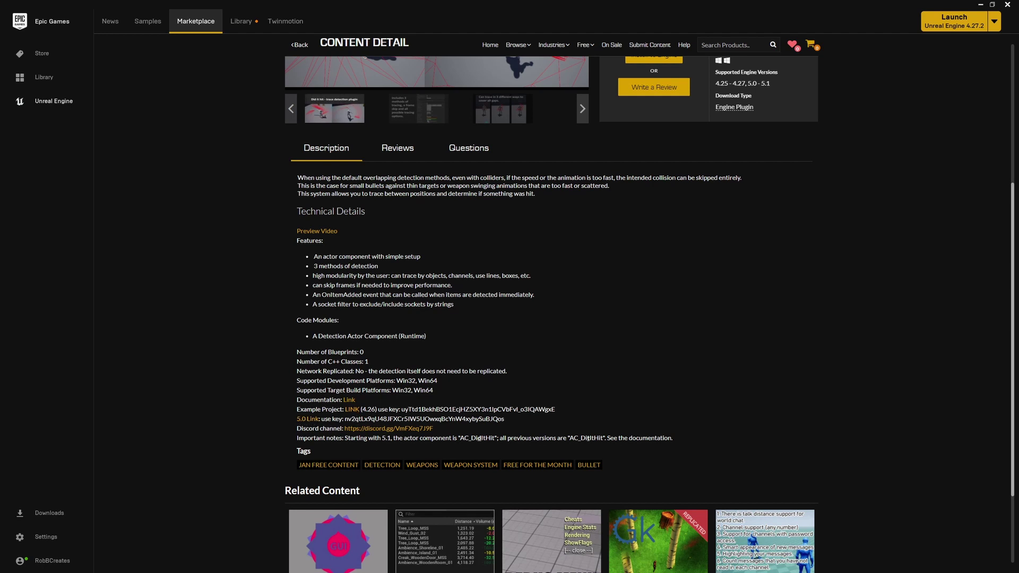
drag(504, 419, 299, 419)
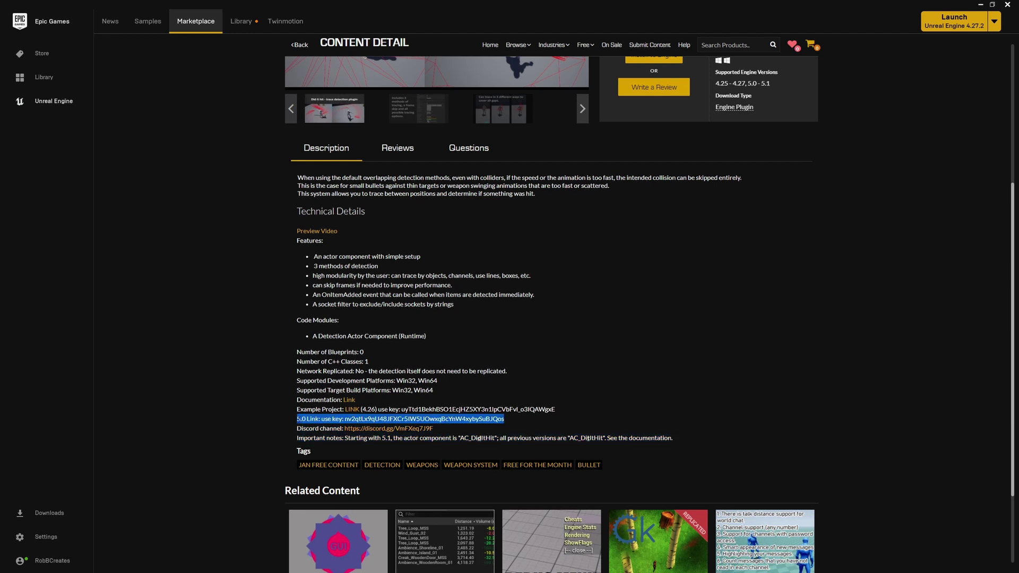
click(705, 410)
scroll(705, 409, down, 3)
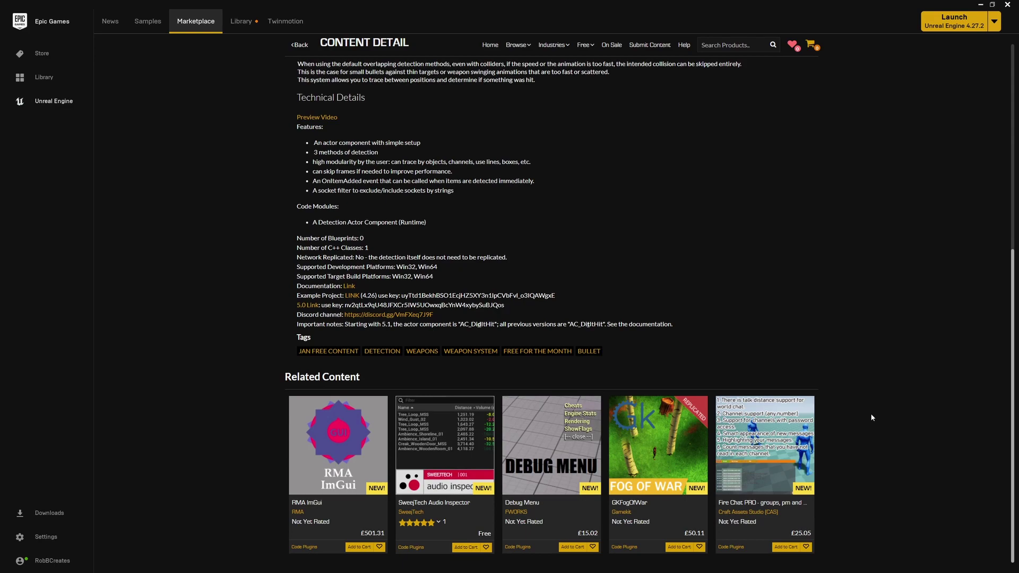
scroll(870, 413, up, 1)
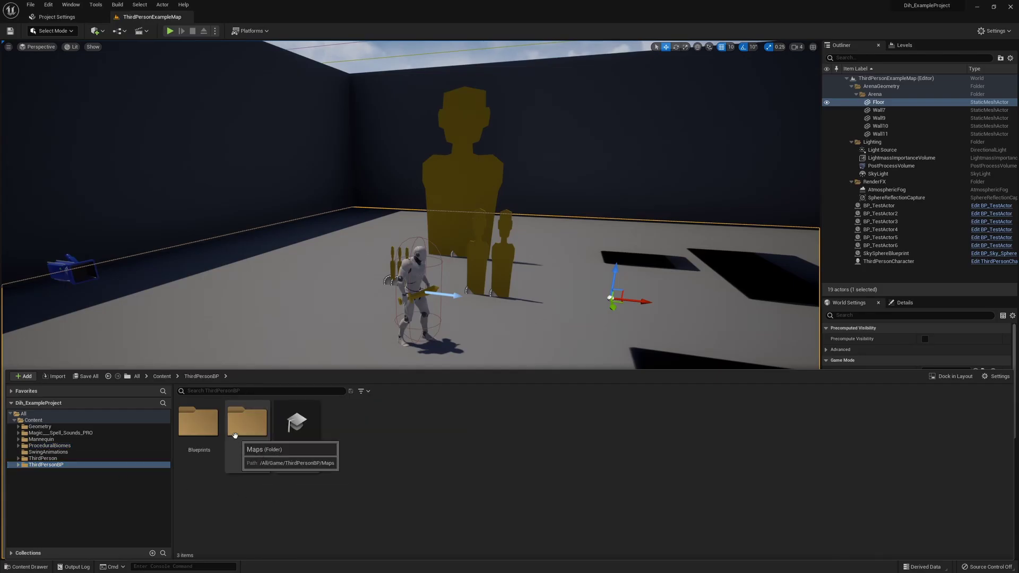
Step: Open the Blueprints folder inside ThirdPersonBP and look over the example project's blueprint classes
double_click(197, 424)
click(245, 438)
click(208, 428)
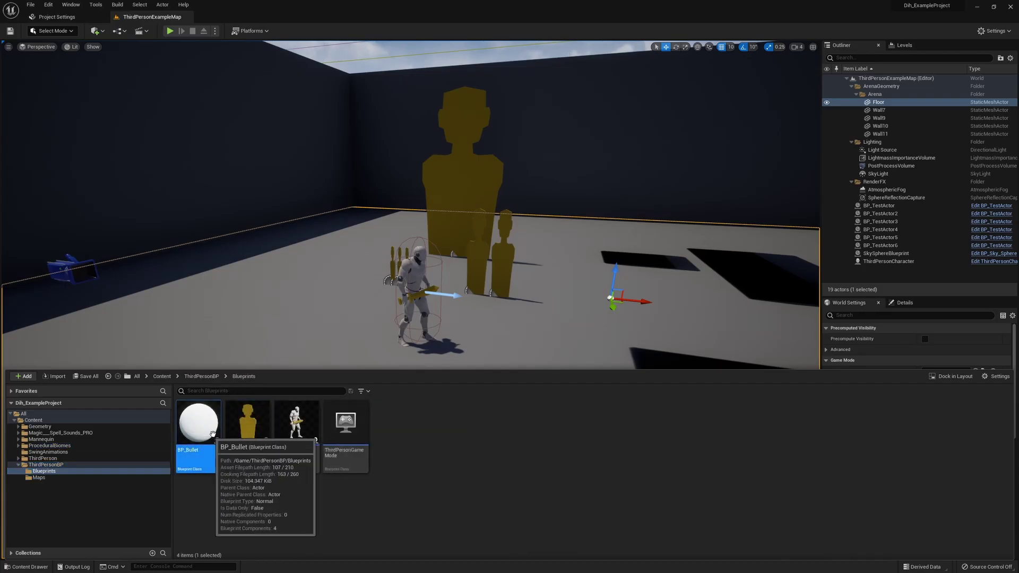
click(248, 493)
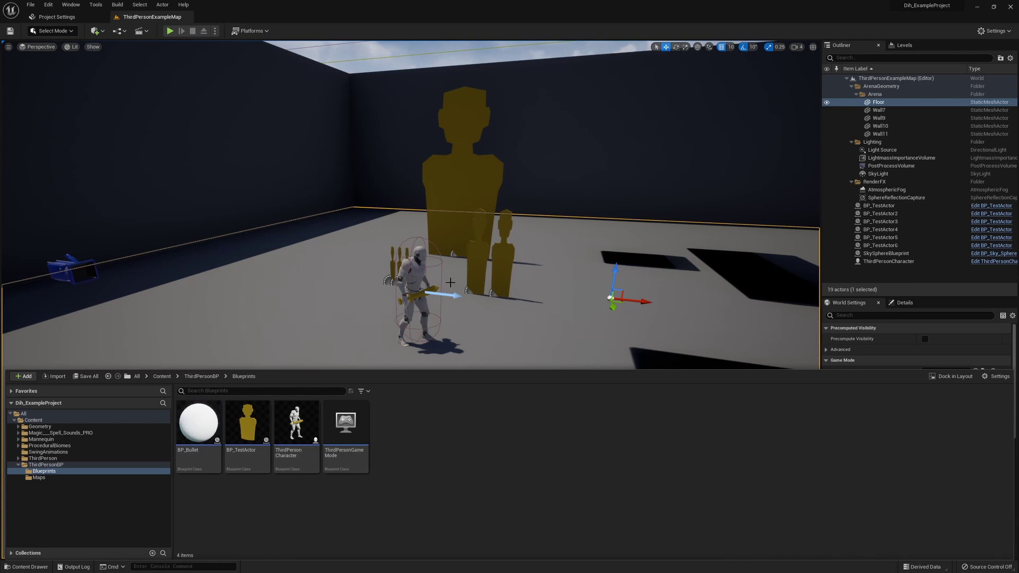
Step: Play the ThirdPersonExampleMap level and run the character to the test actors to try the weapon trace detection
click(170, 33)
click(170, 31)
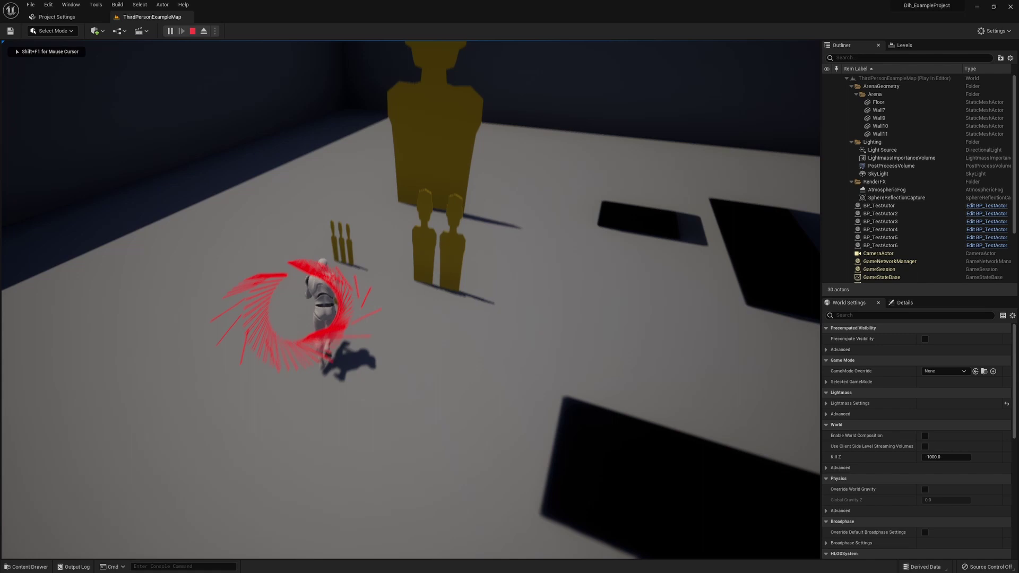
key(w)
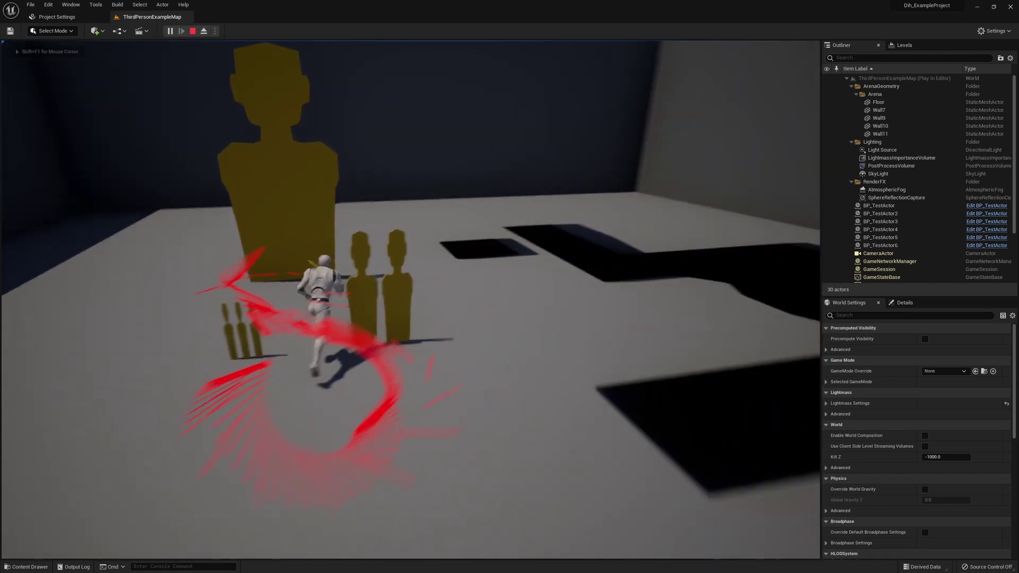
key(w)
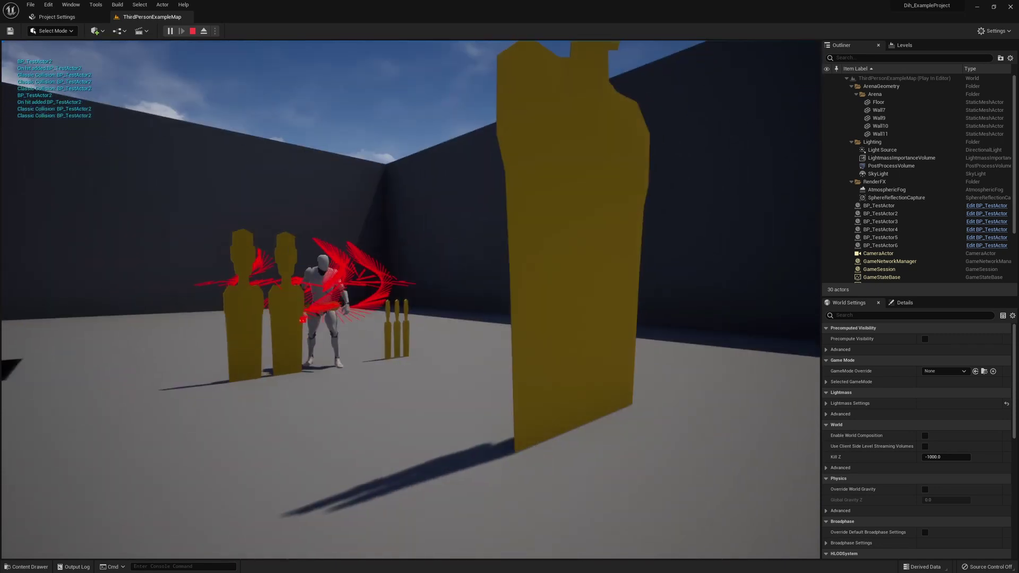
key(w)
key(w)
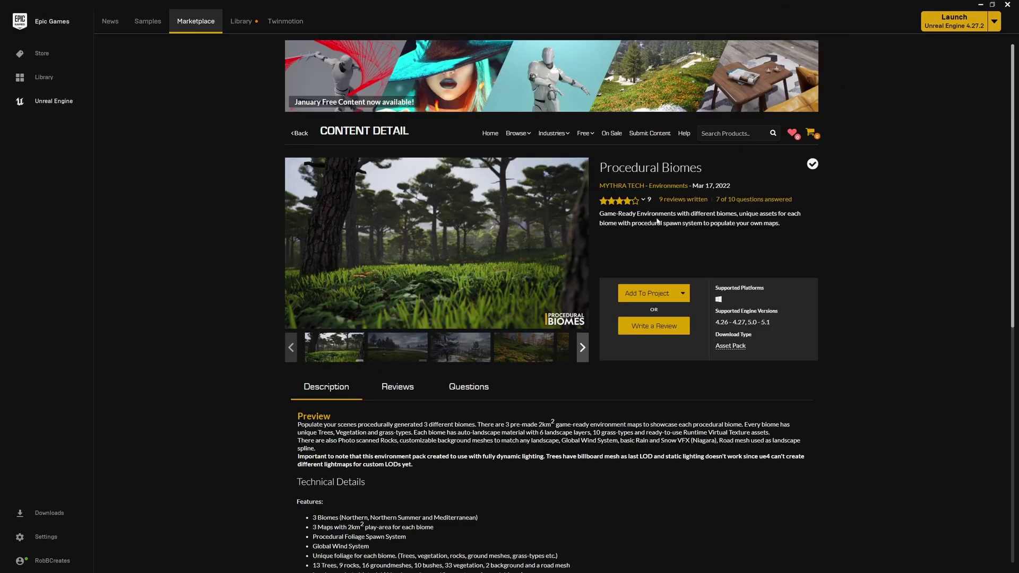
Step: Browse the Procedural Biomes preview images, enlarging them to full size and returning to the product page
click(406, 357)
click(449, 354)
click(509, 348)
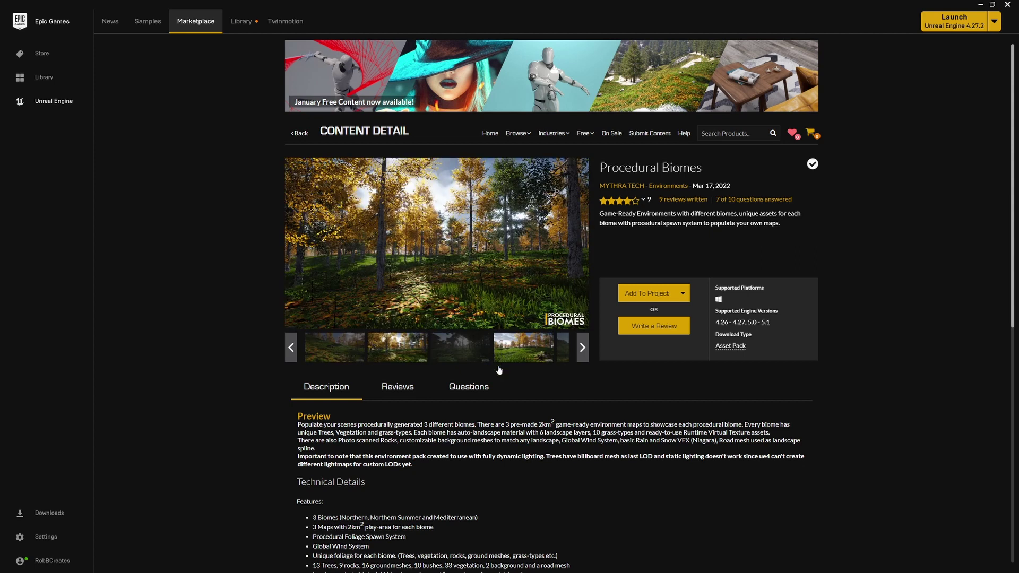
click(506, 261)
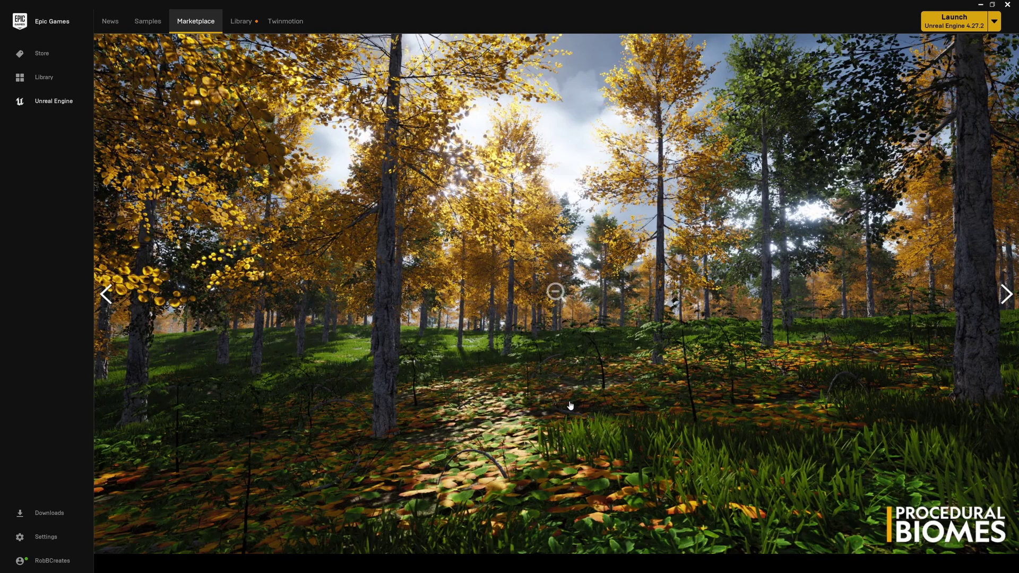
click(1007, 295)
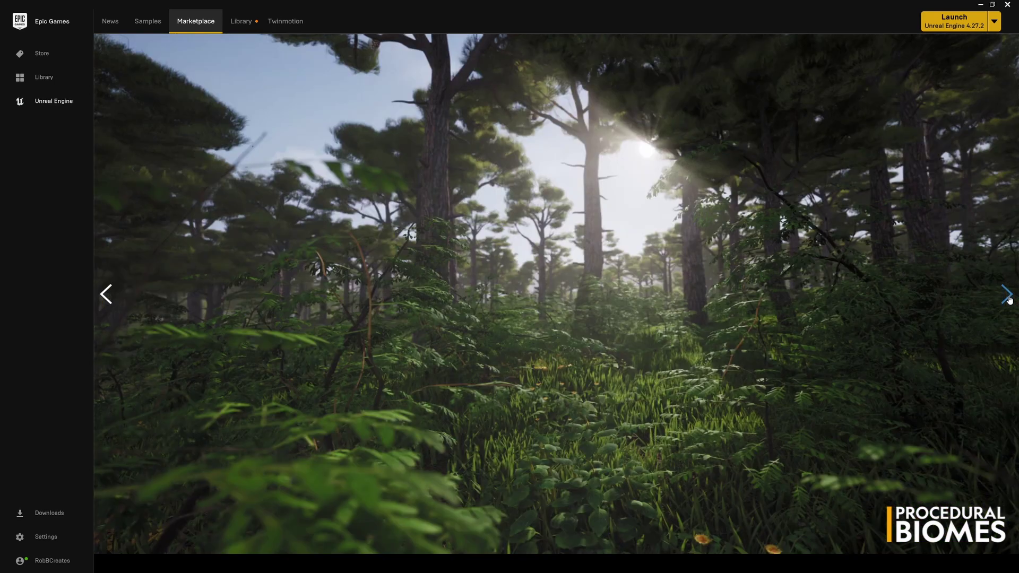
click(1007, 296)
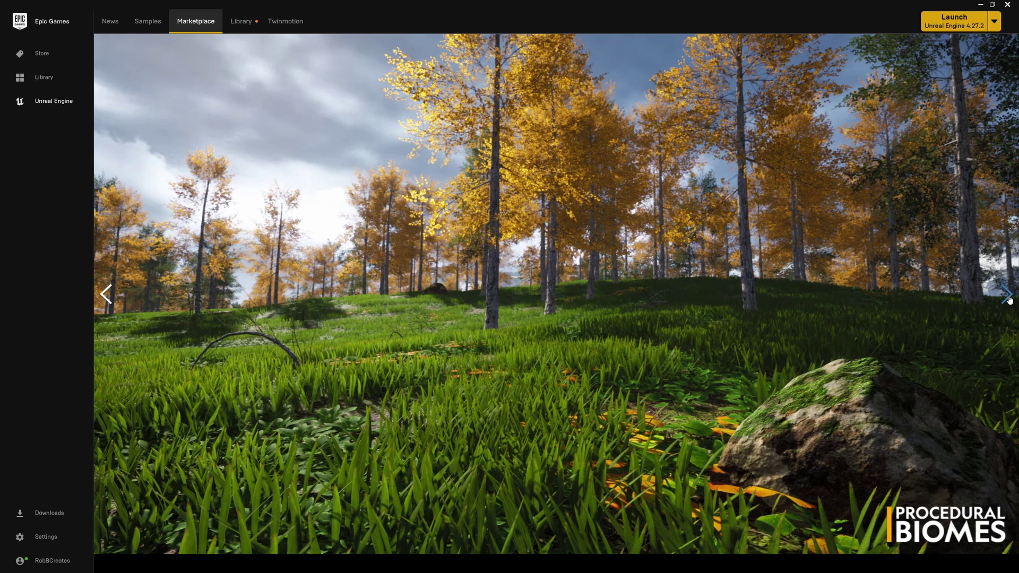
click(1007, 296)
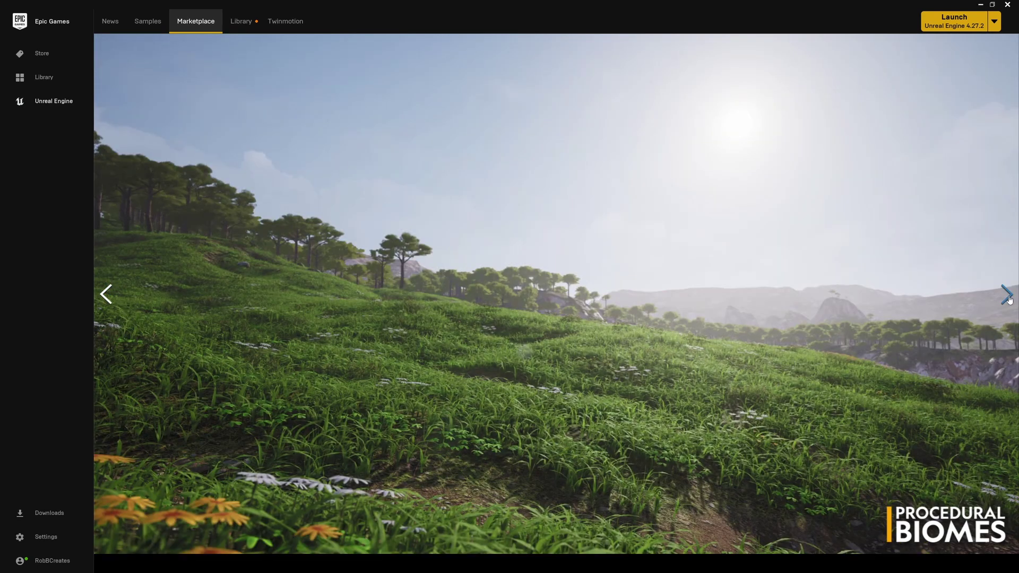
click(1007, 296)
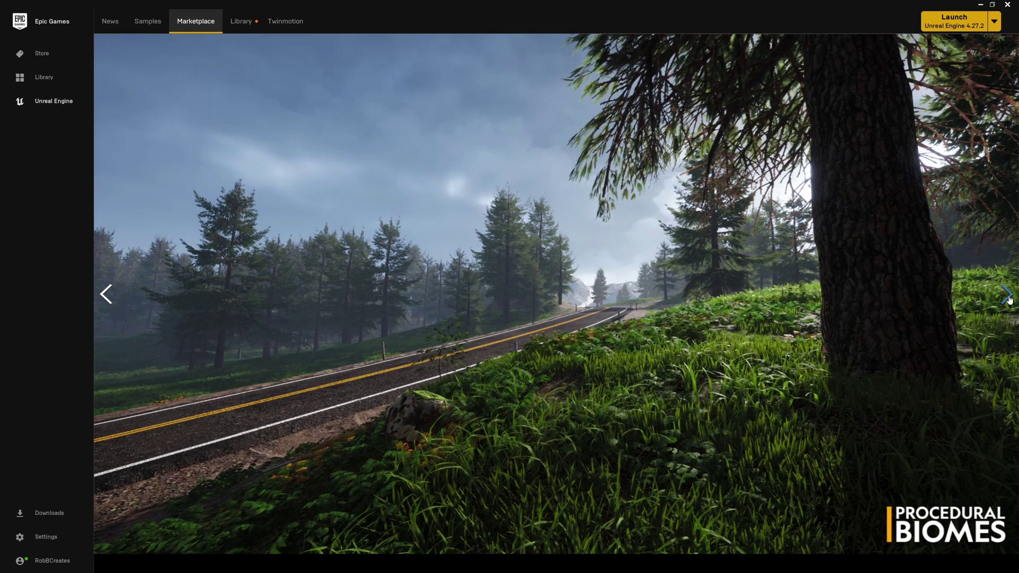
click(1008, 296)
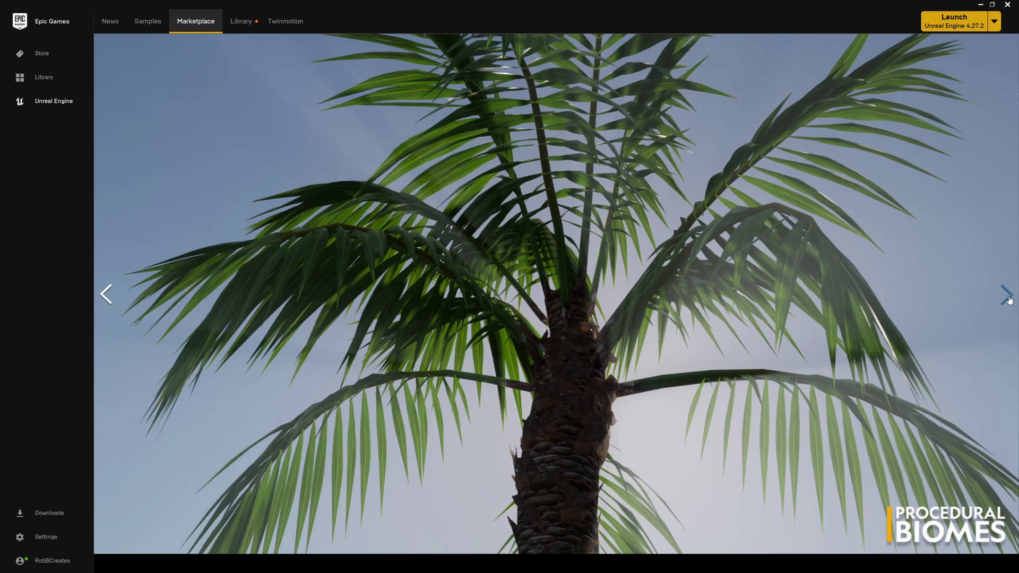
click(1008, 296)
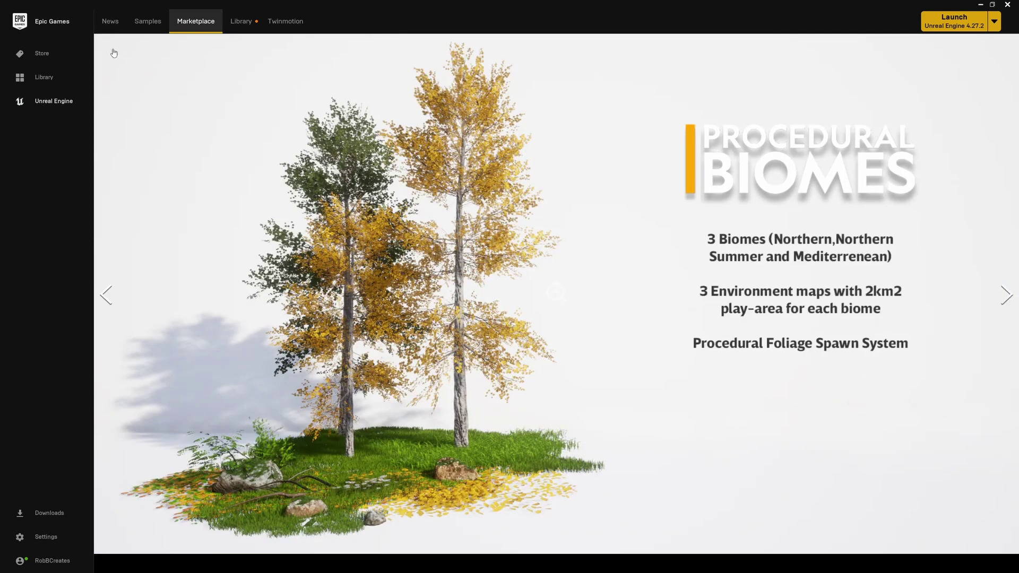
click(156, 71)
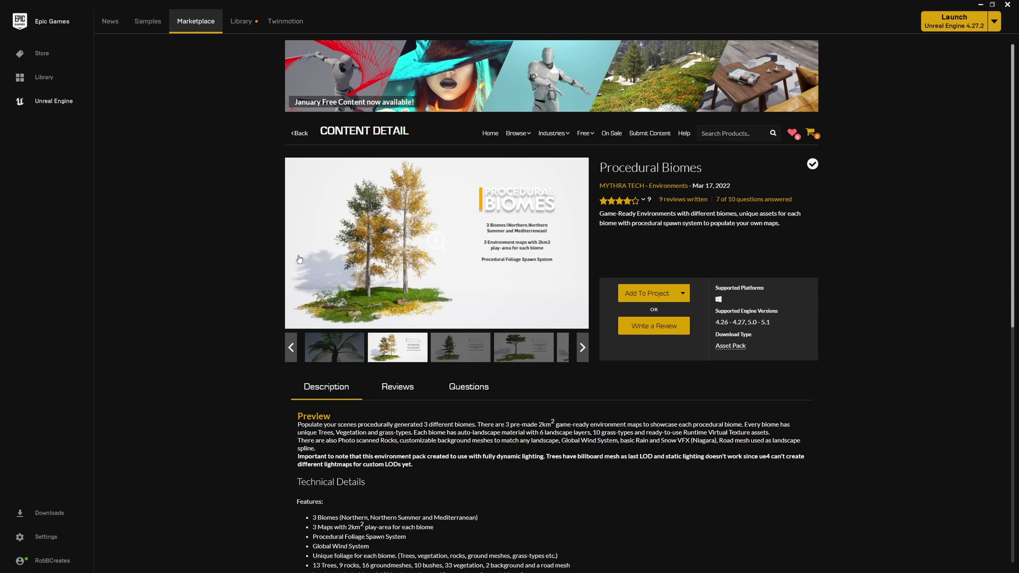
Step: Read the Procedural Biomes technical details, highlighting the important notes on the features that must be enabled
scroll(224, 307, down, 5)
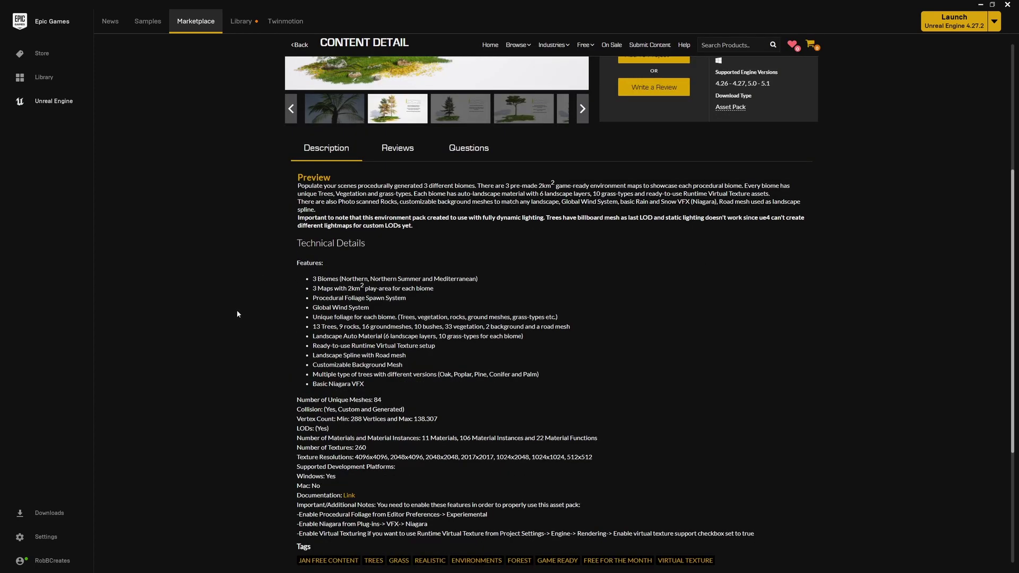
scroll(238, 311, down, 3)
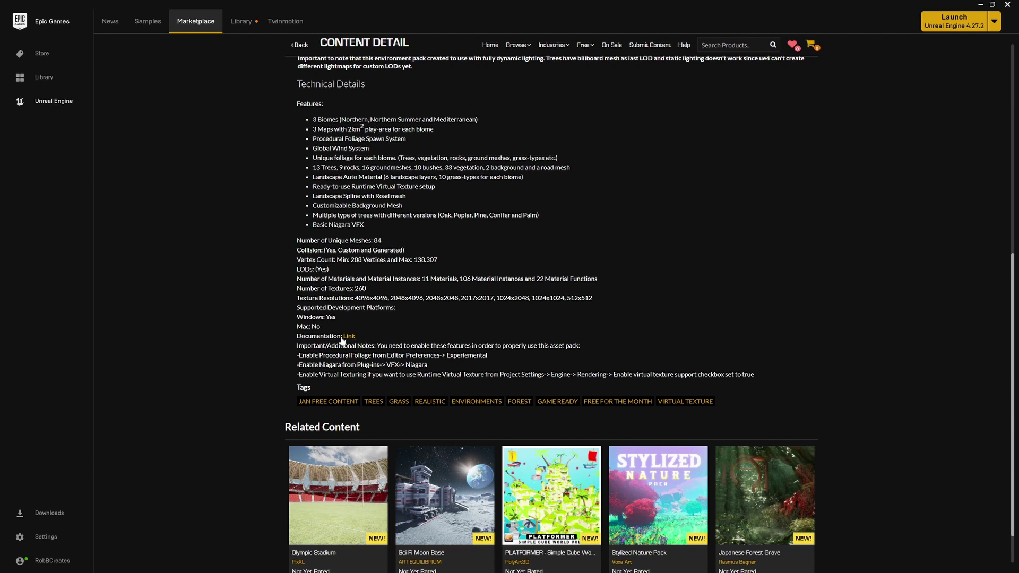
drag(297, 346, 752, 374)
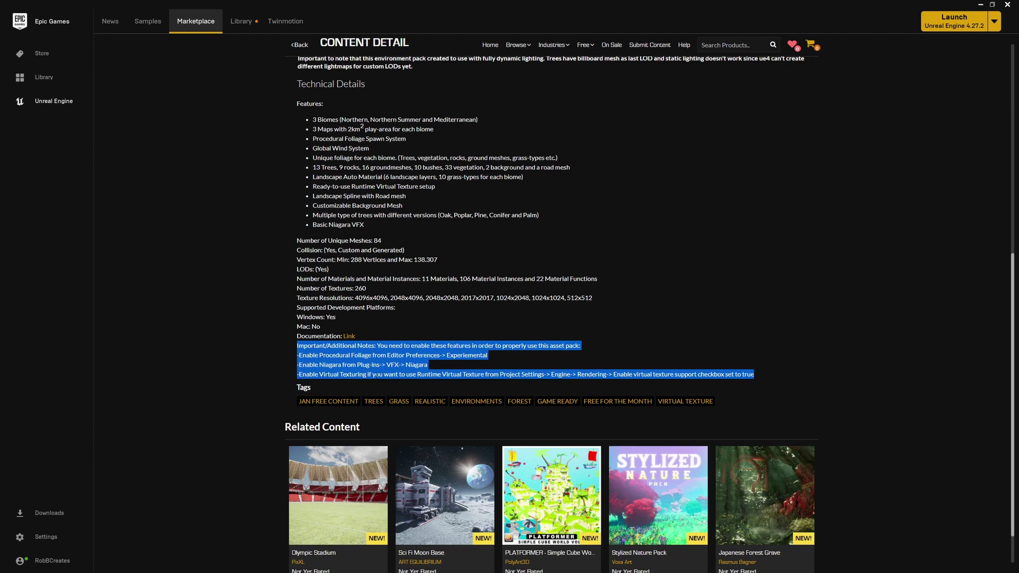
click(385, 381)
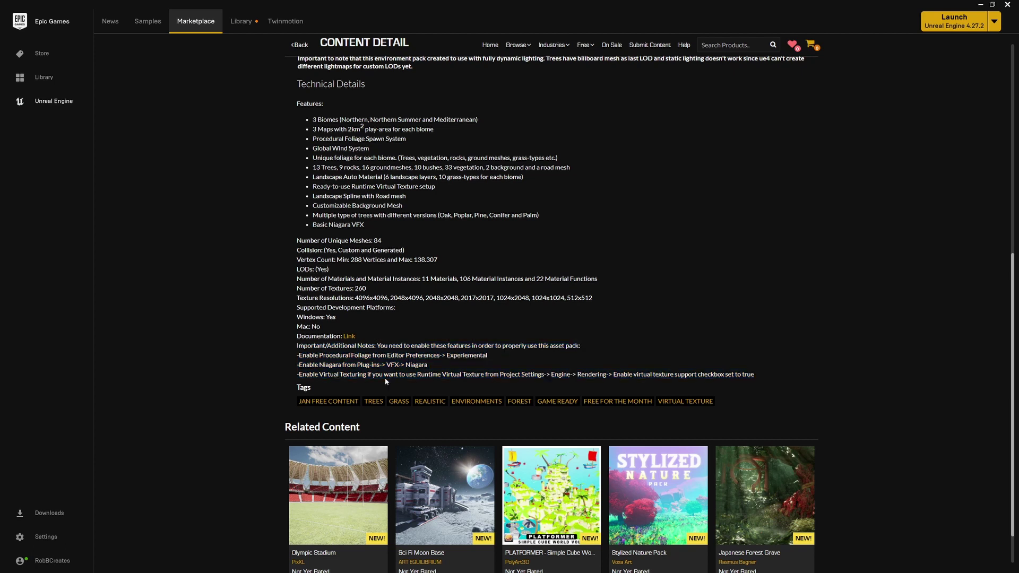
scroll(386, 381, down, 1)
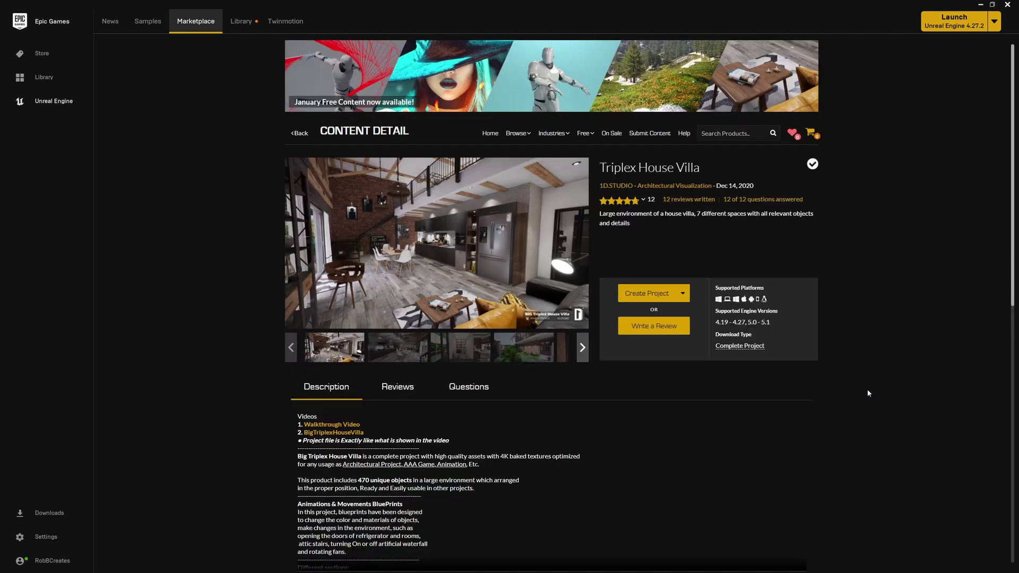
Step: Read through the Triplex House Villa description and technical details, and return to the start of the page
scroll(868, 393, down, 5)
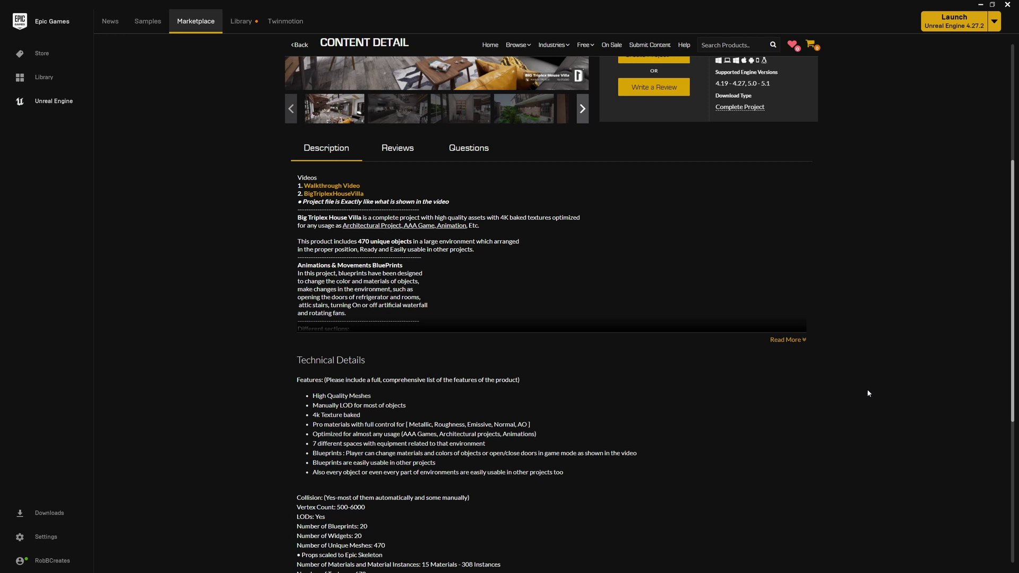
scroll(868, 393, down, 2)
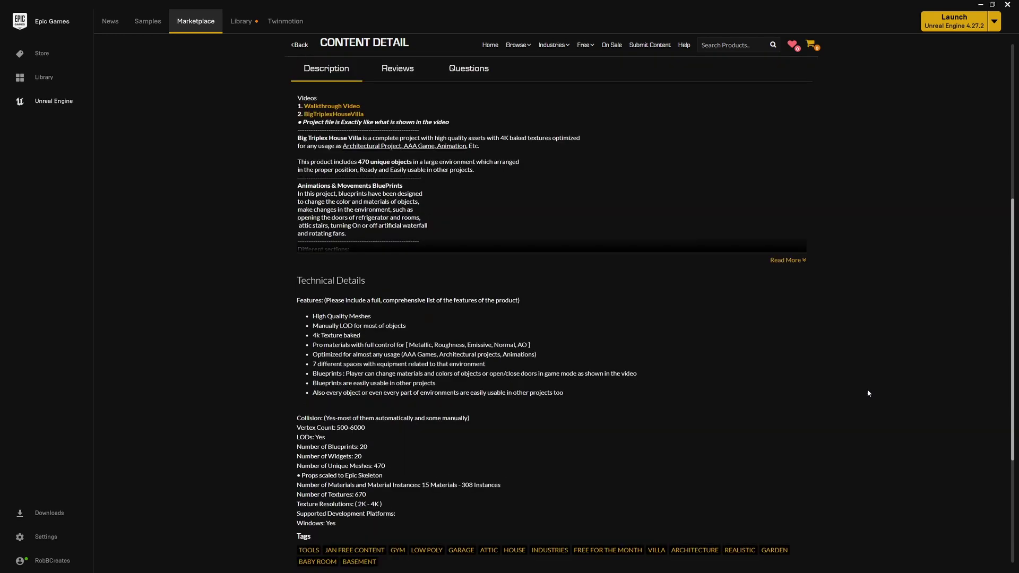
scroll(868, 393, up, 1)
scroll(868, 393, down, 1)
scroll(868, 393, down, 1)
scroll(868, 393, up, 10)
Step: Enlarge the Big Triplex House Villa preview images to full size and browse through the interior and garden shots
click(458, 244)
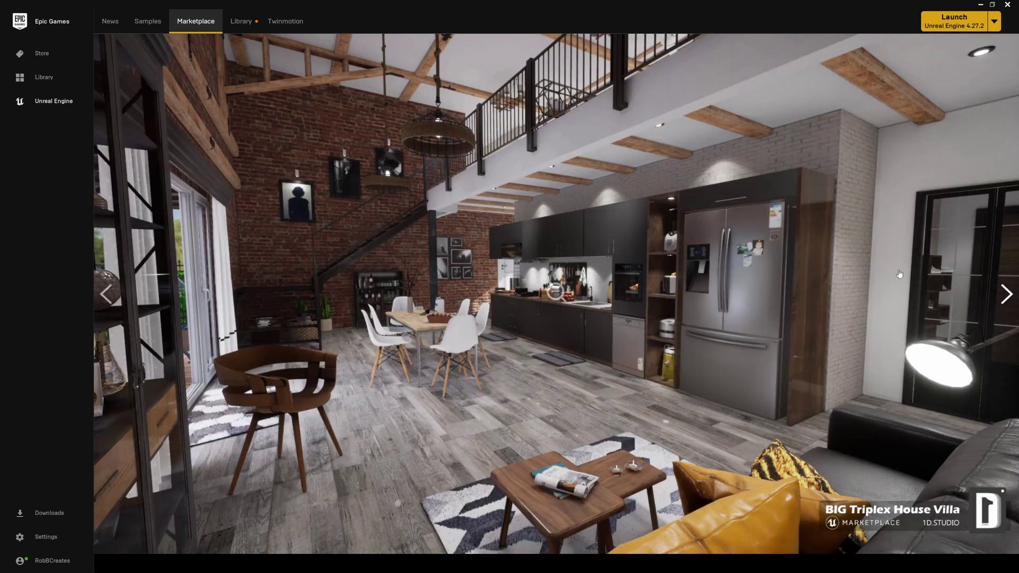
click(1008, 291)
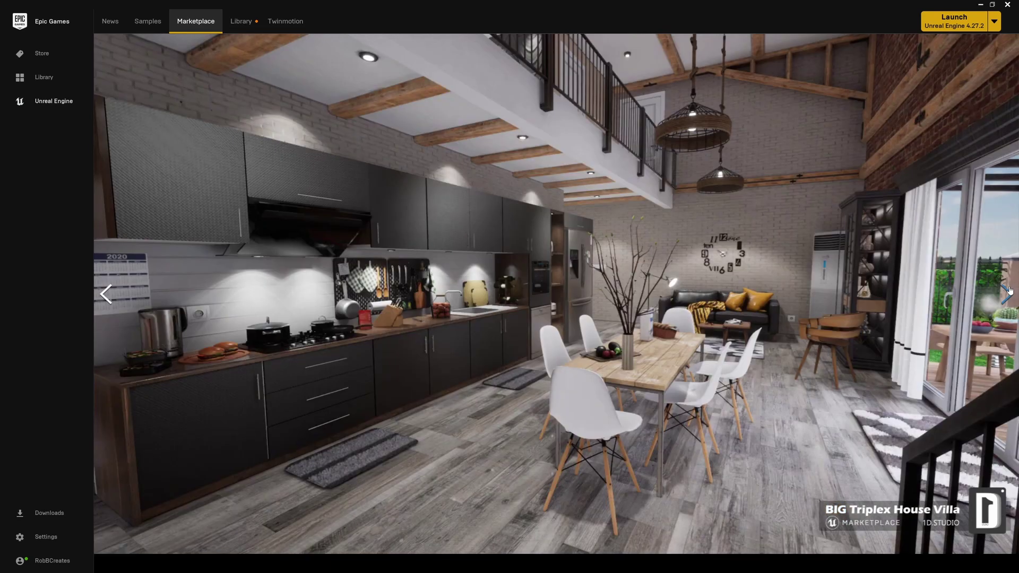
click(1008, 290)
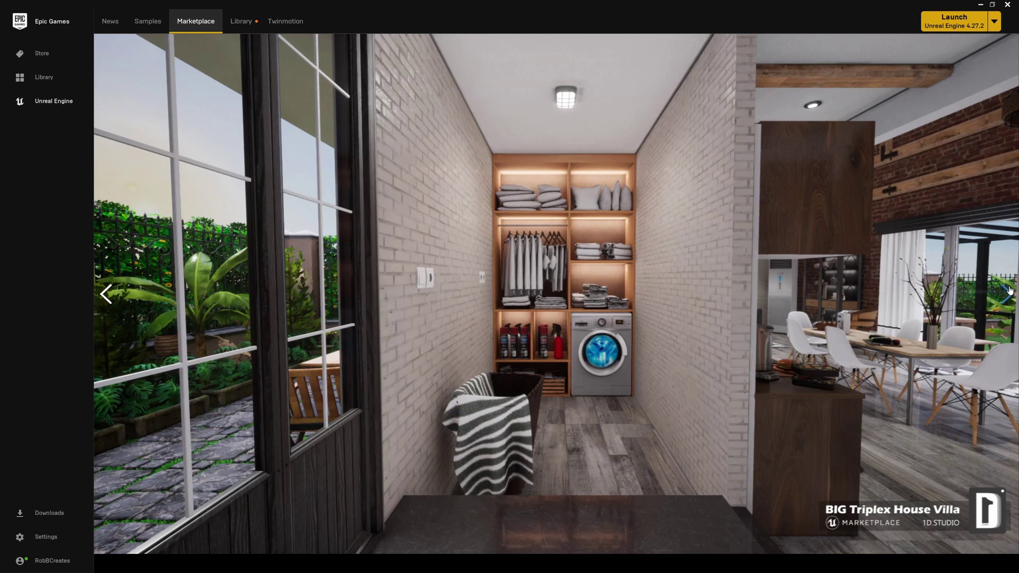
click(1008, 291)
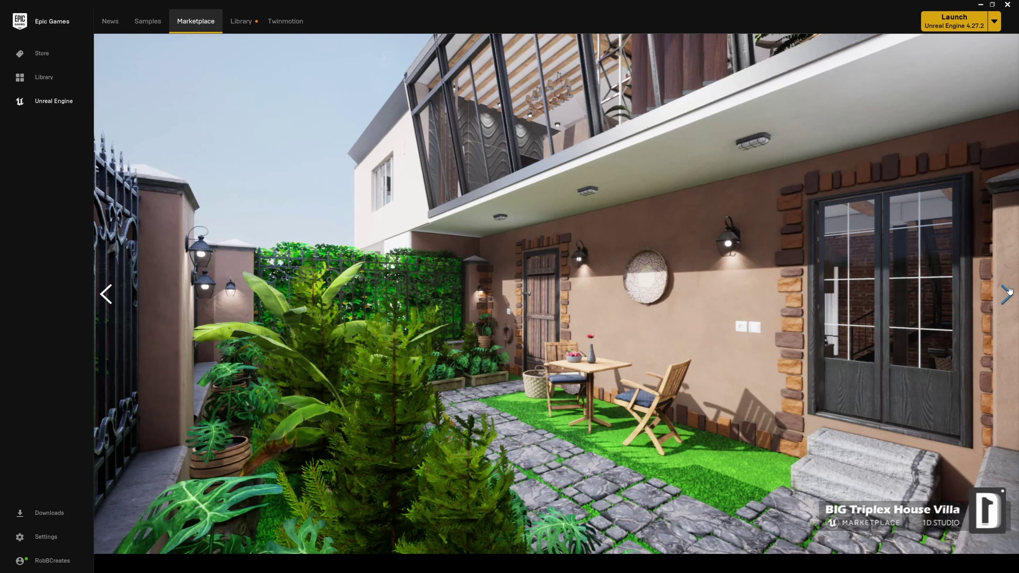
click(1008, 290)
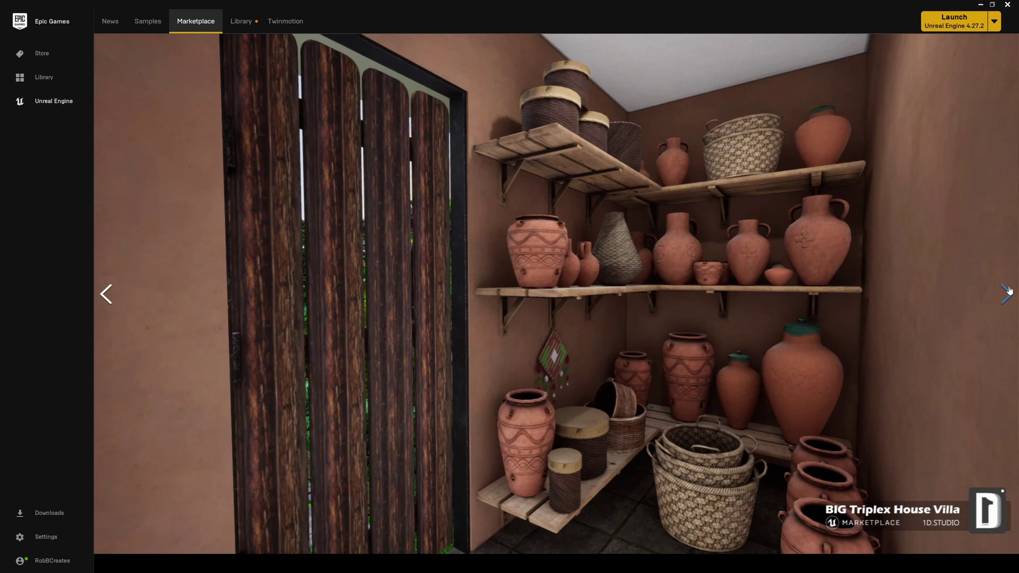
click(1008, 290)
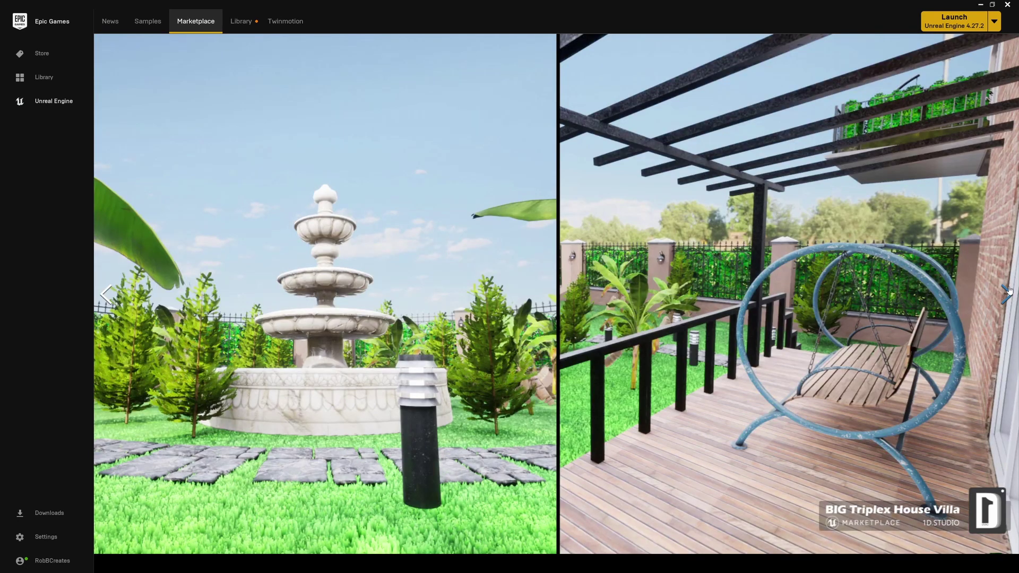
click(1008, 291)
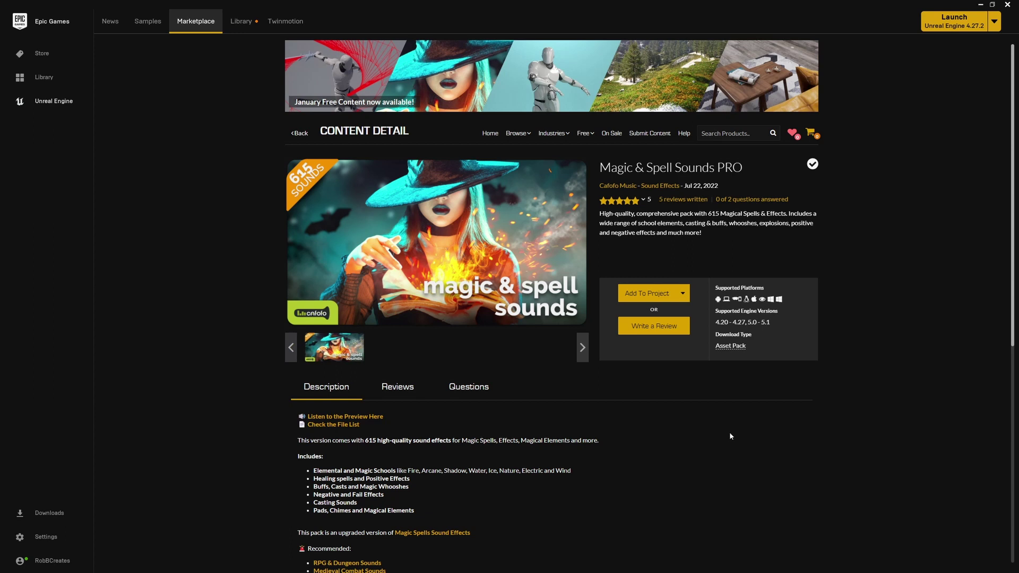
Step: Read through the Magic & Spell Sounds PRO description and technical details
scroll(724, 428, down, 3)
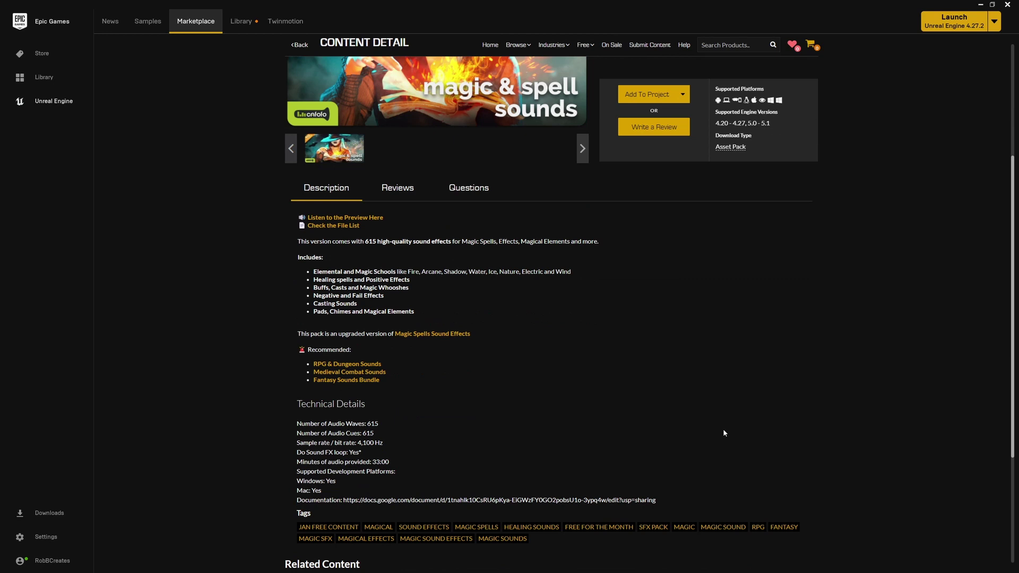
scroll(724, 430, down, 1)
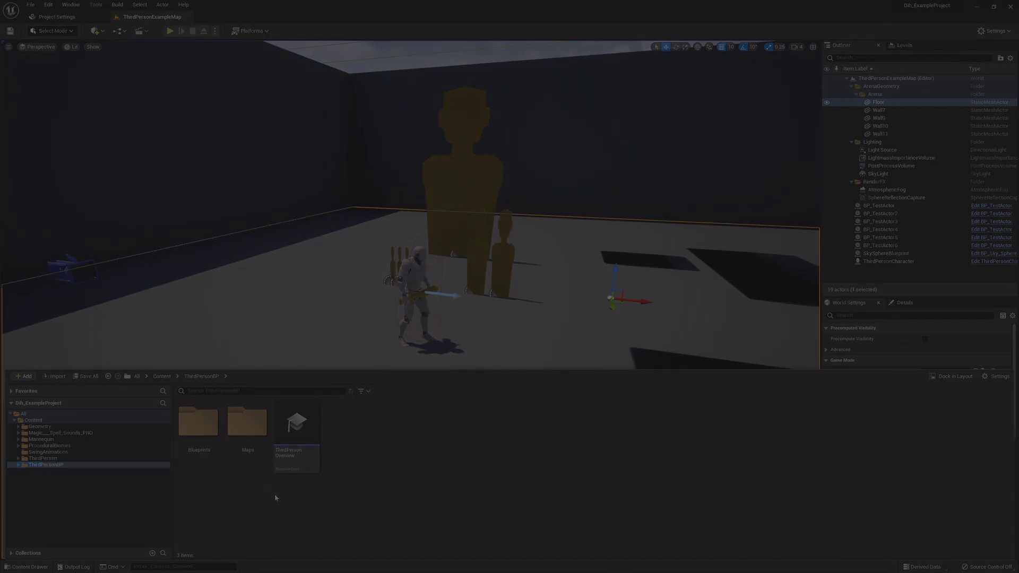
Step: Open the ThirdPersonBP Blueprints folder, then play the level, swinging the weapon around the test actors before stopping the session
double_click(202, 427)
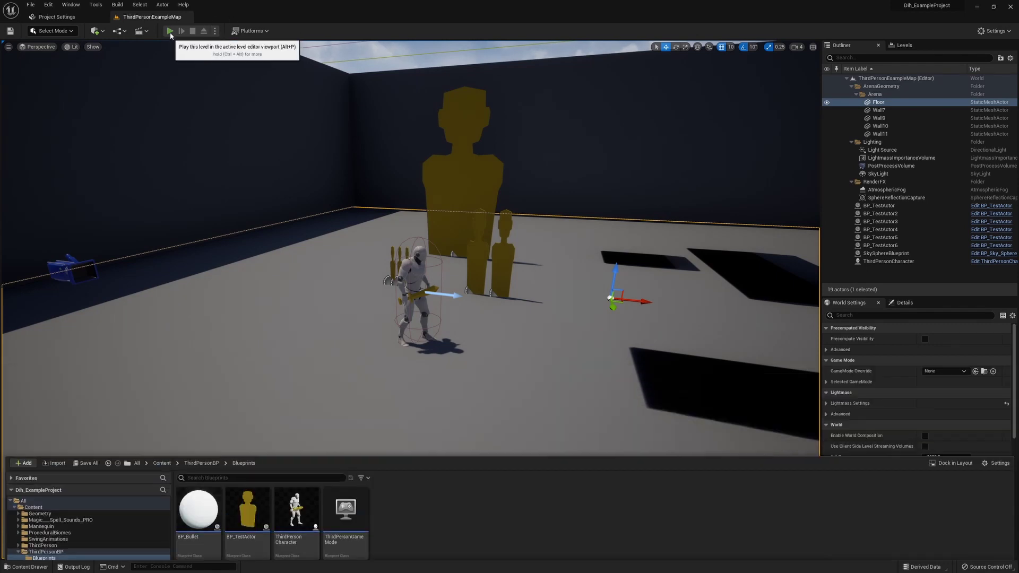
click(170, 31)
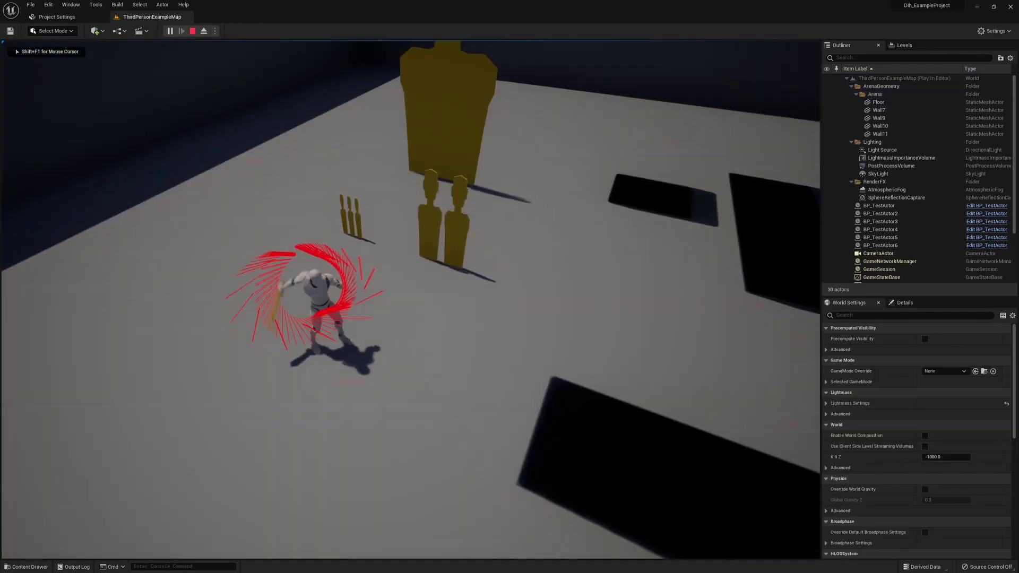
key(w)
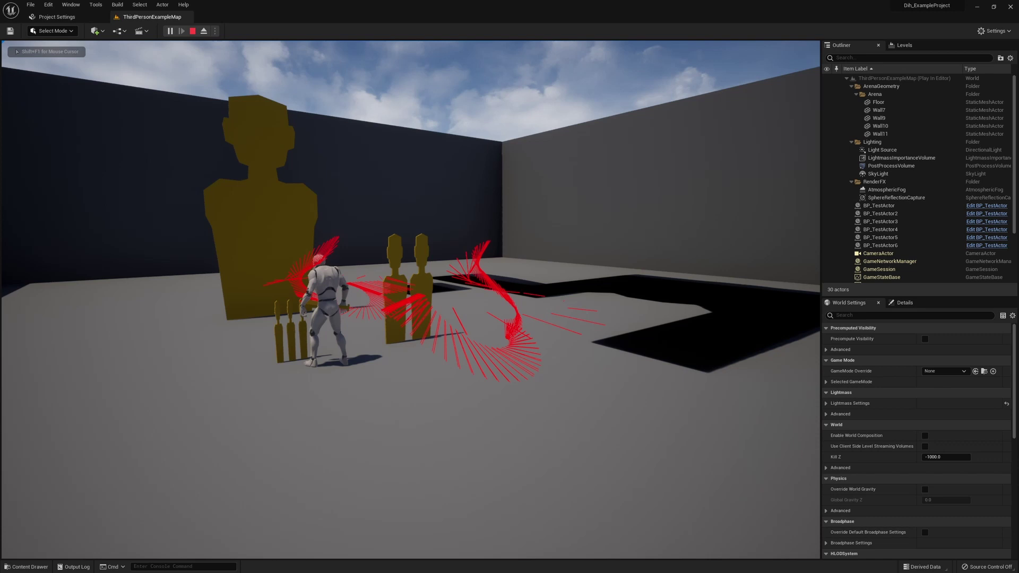
key(w)
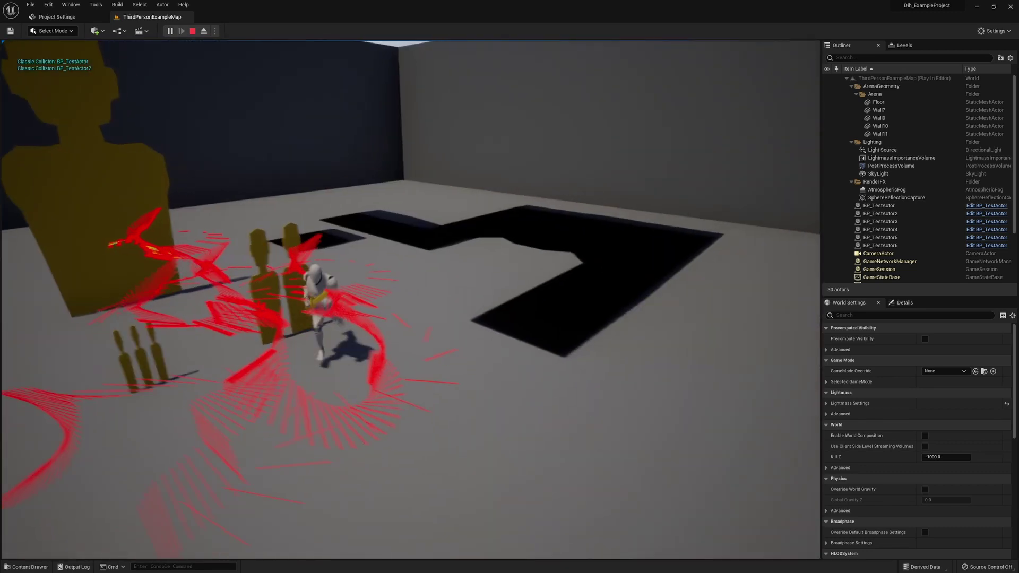
key(Escape)
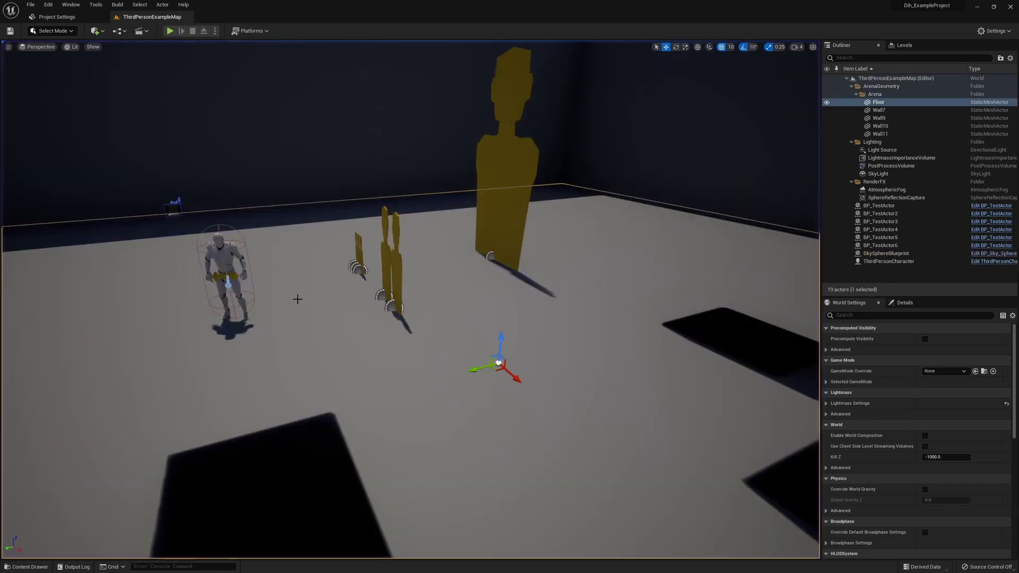
Step: Open the ThirdPersonCharacter blueprint and examine the Toggle Trace Check nodes in its event graph
key(ctrl+space)
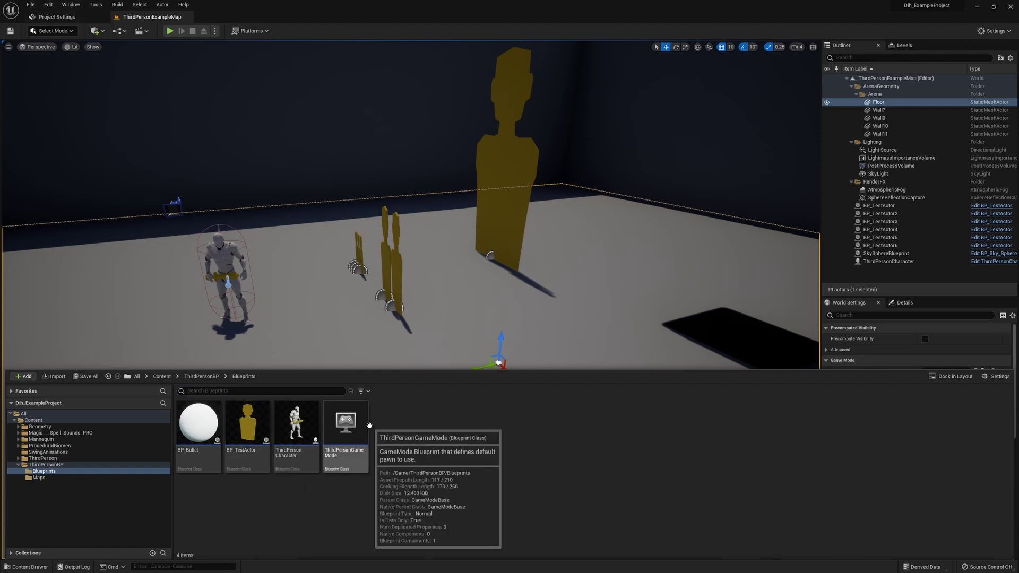
double_click(315, 428)
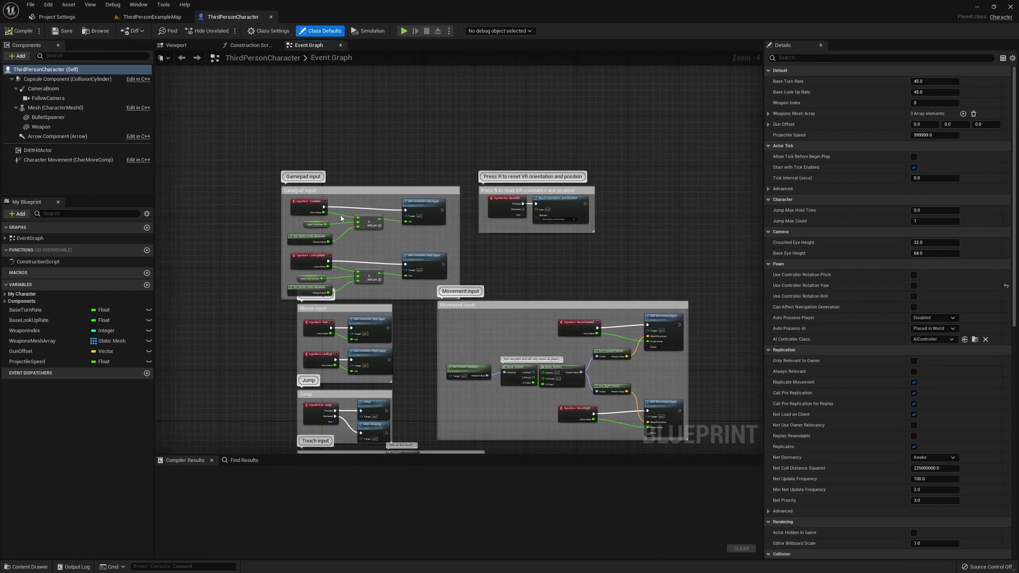
right_drag(395, 310, 390, 186)
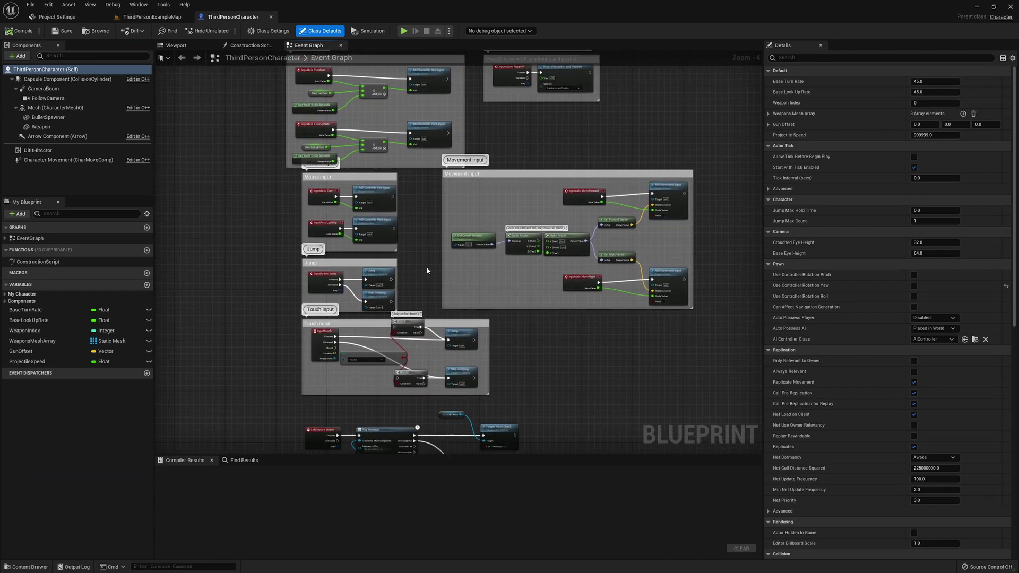
right_drag(426, 270, 379, 70)
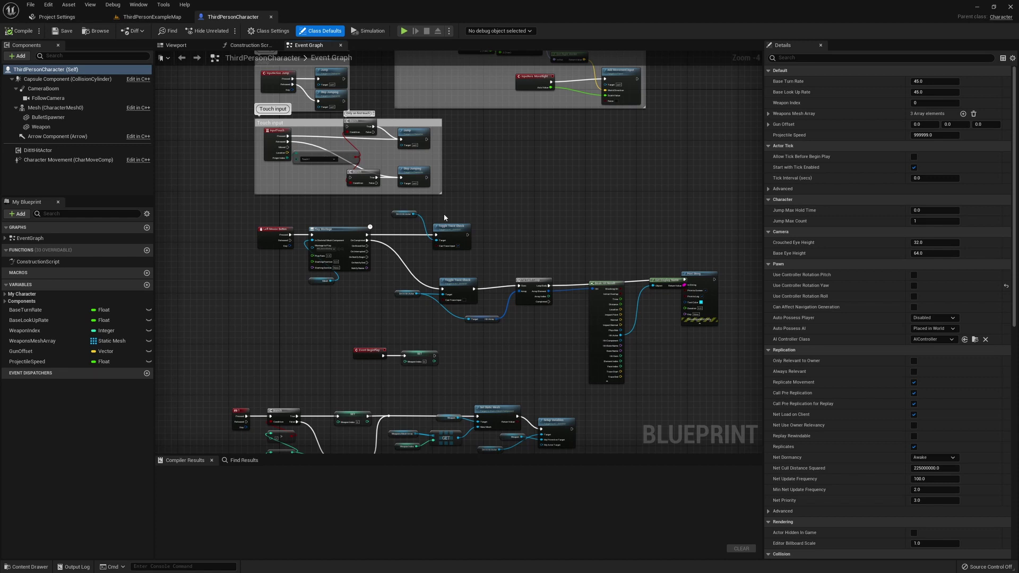
scroll(442, 216, up, 4)
click(365, 211)
right_drag(375, 234, 340, 180)
Step: Set My Trace Color of the character's DitItHitActor component to bright blue, hex sRGB 0097FFFF
click(61, 150)
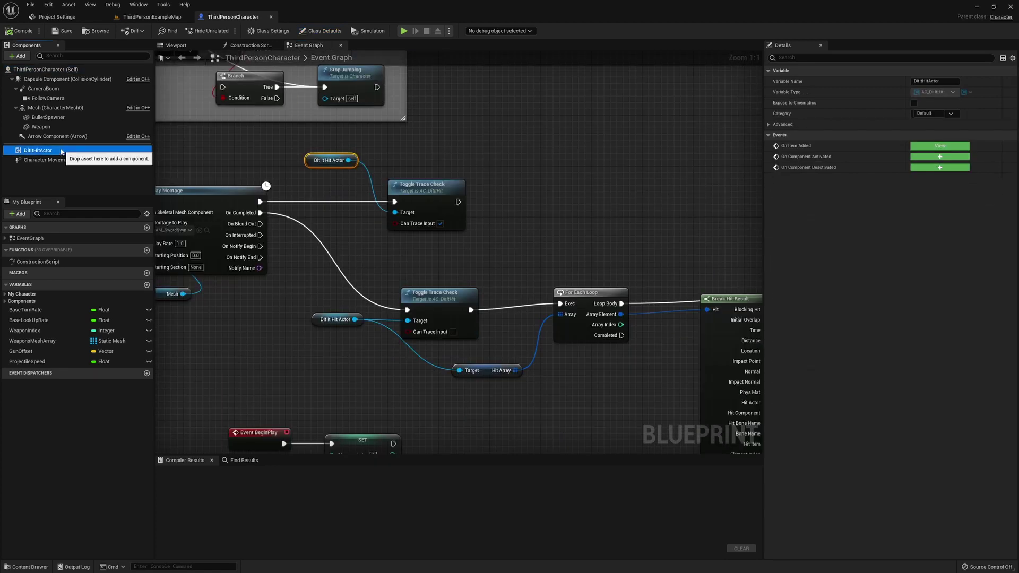
click(62, 151)
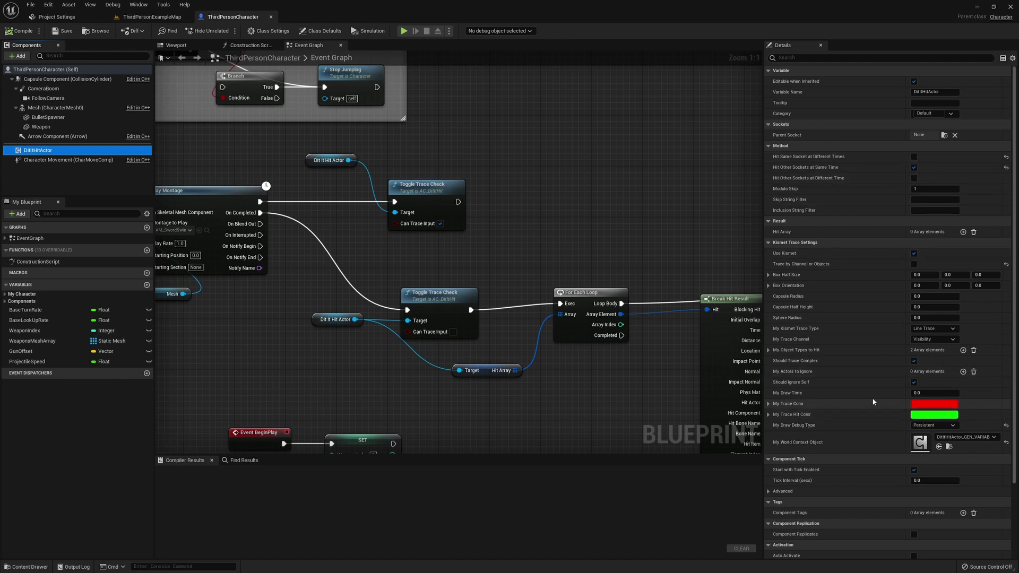
click(926, 403)
drag(797, 436, 760, 389)
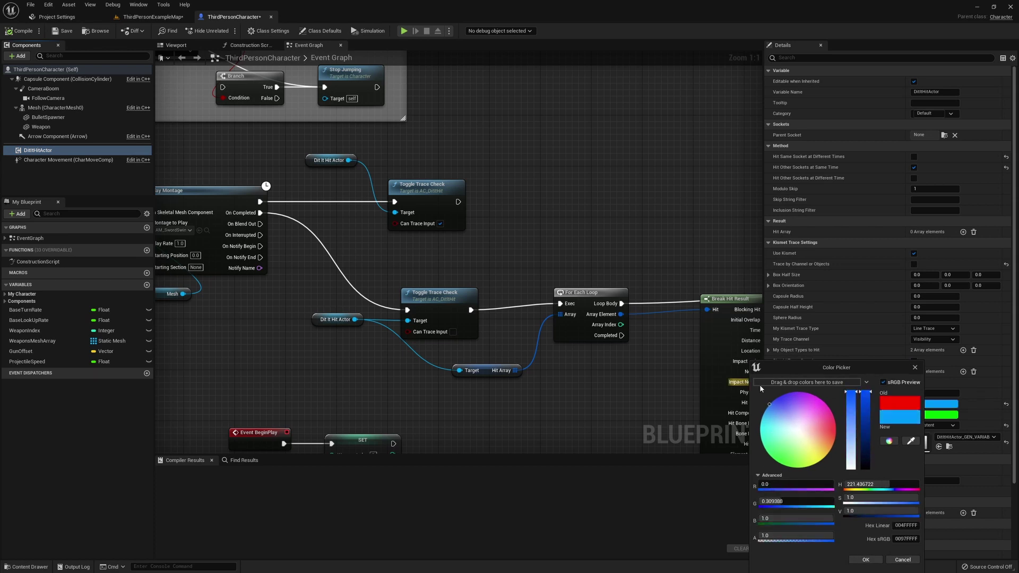
click(866, 560)
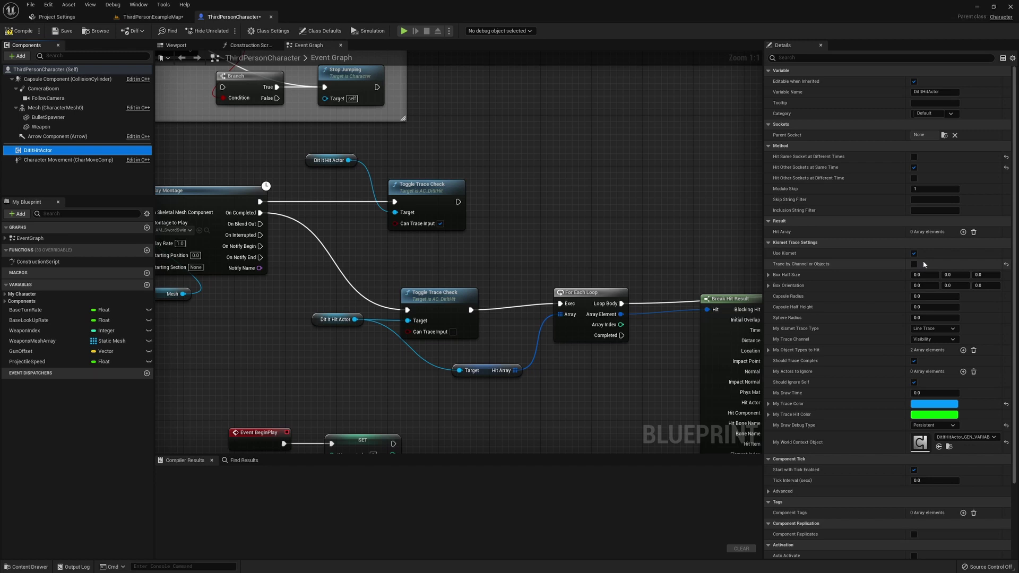
Step: Play the level in a preview window, swing the weapon at the test actors to check the trace color, and stop
scroll(953, 274, down, 3)
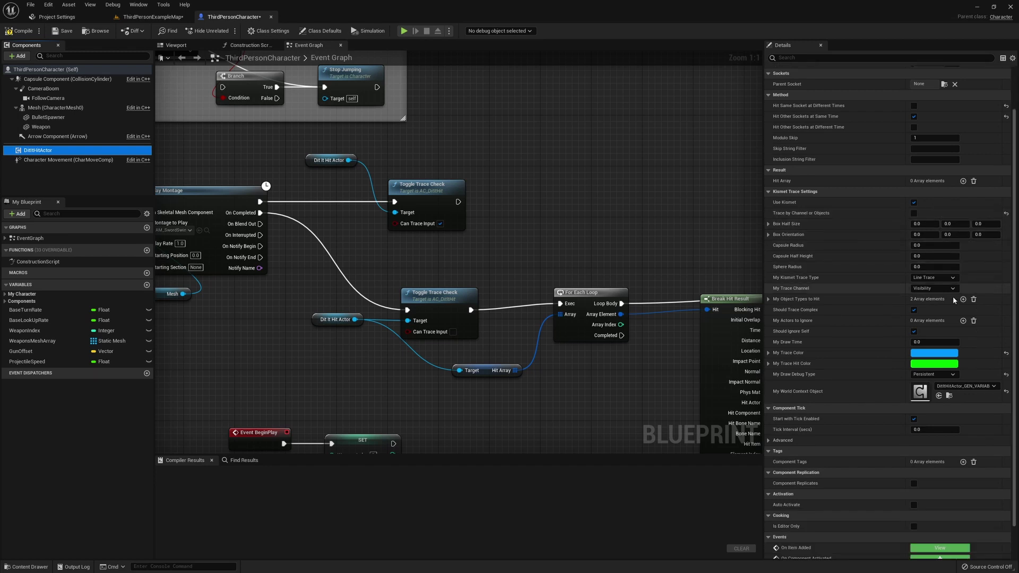
click(404, 32)
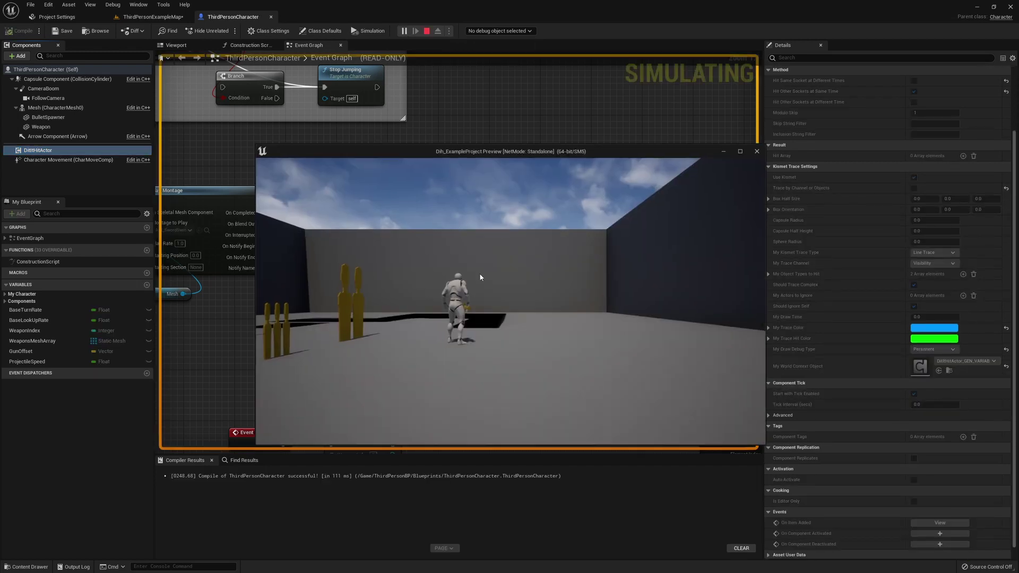
click(479, 277)
key(w)
key(w)
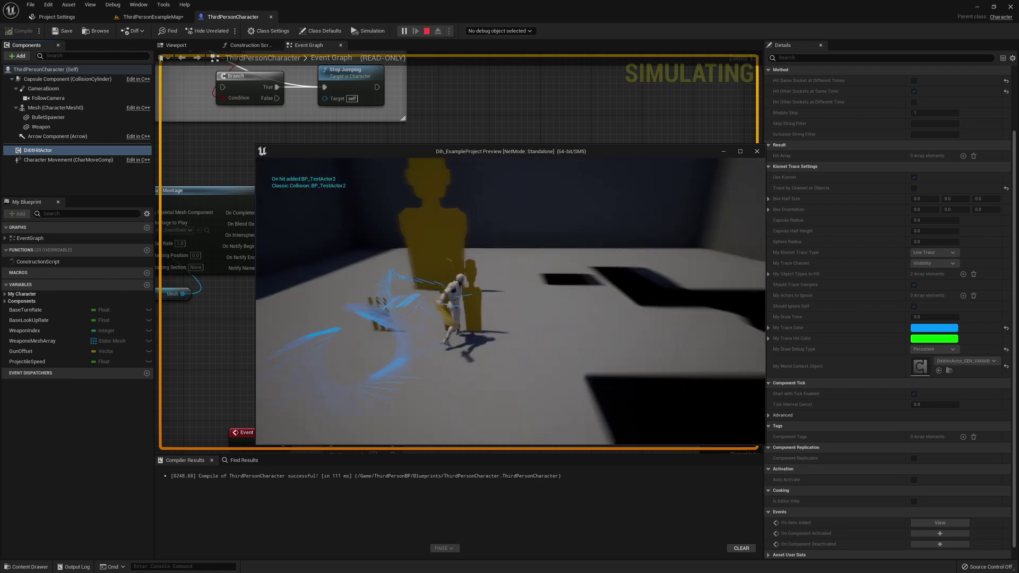
key(Escape)
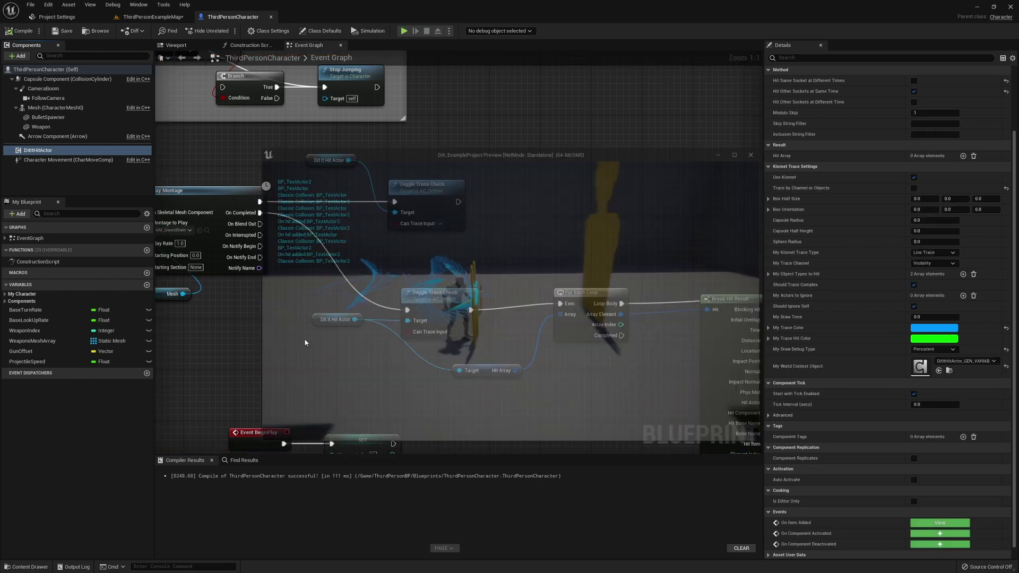
Step: Review the DitItHitActor trace settings and the hit-result and weapon-switching nodes, then close the ThirdPersonCharacter blueprint
scroll(876, 282, down, 1)
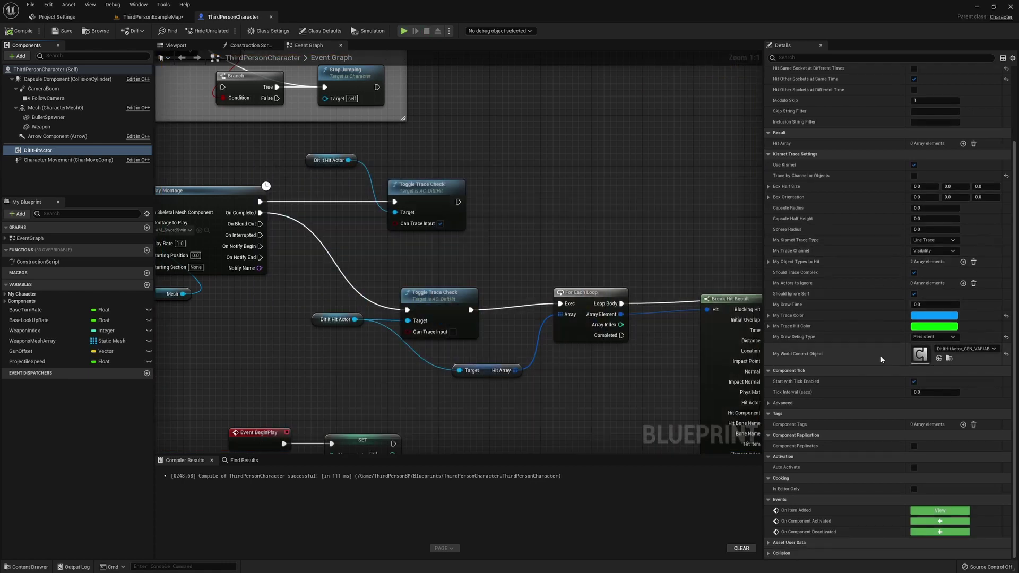
scroll(884, 303, up, 3)
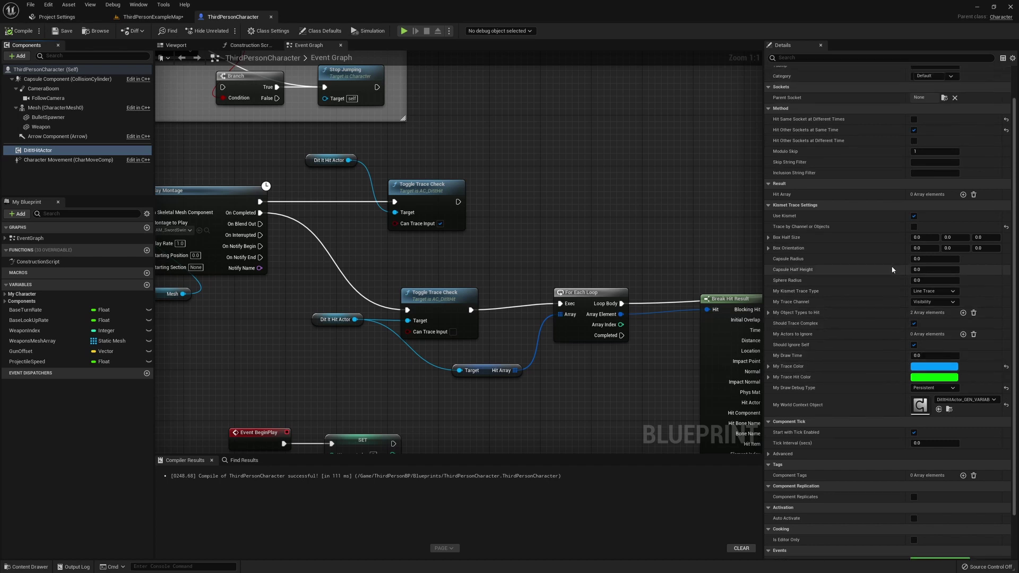
right_drag(468, 380, 426, 264)
scroll(427, 264, down, 2)
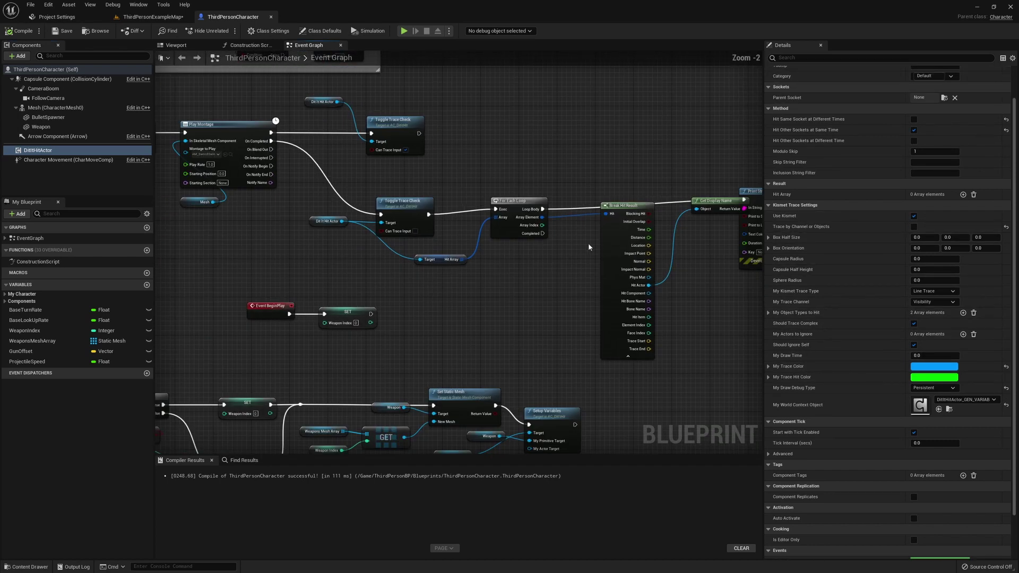
right_drag(588, 243, 474, 234)
right_drag(563, 223, 776, 128)
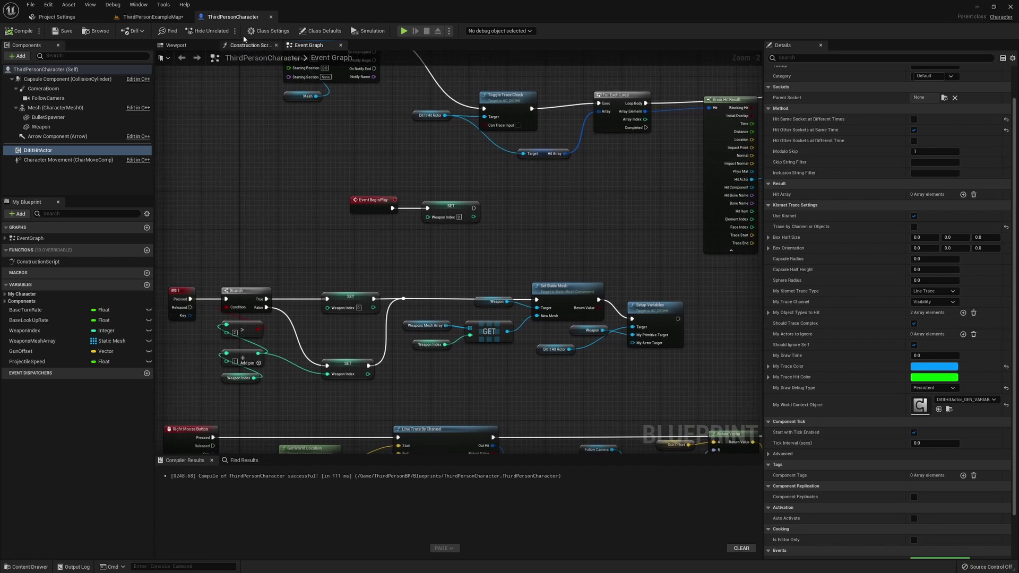
middle_click(217, 17)
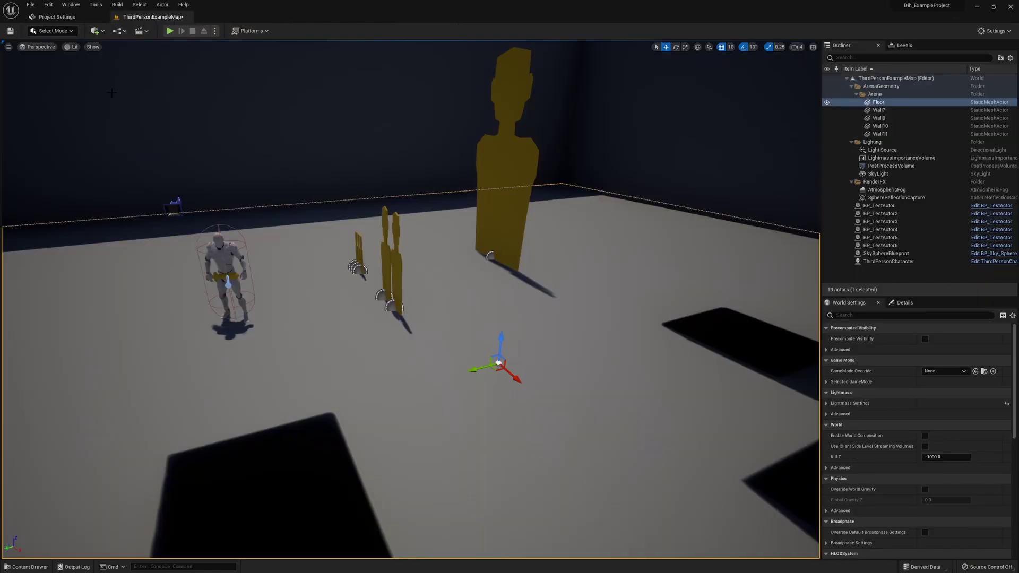
Step: Open the BP_Bullet blueprint and examine the overlap and hit-array nodes in its event graph
key(ctrl+space)
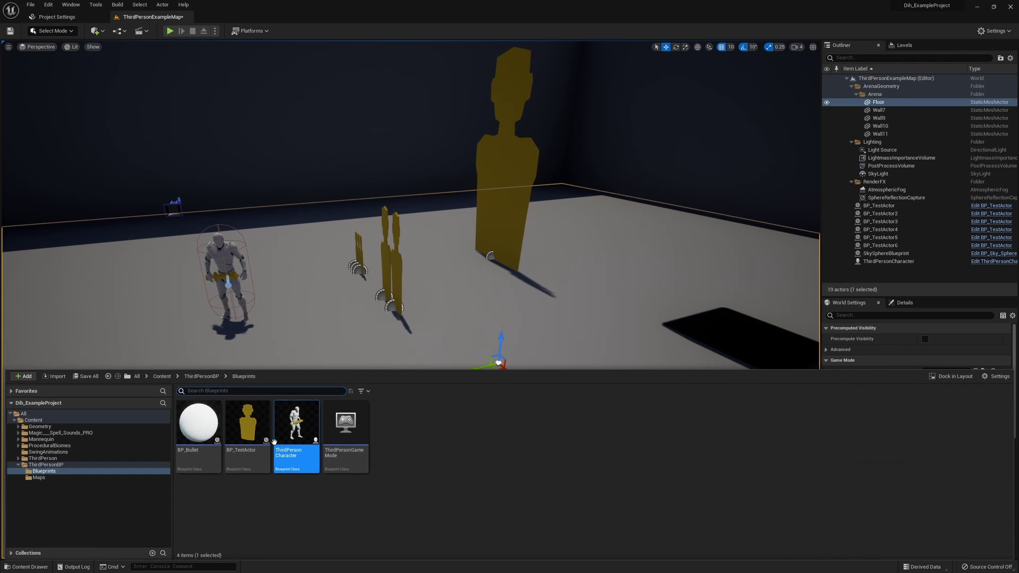
click(200, 426)
double_click(201, 428)
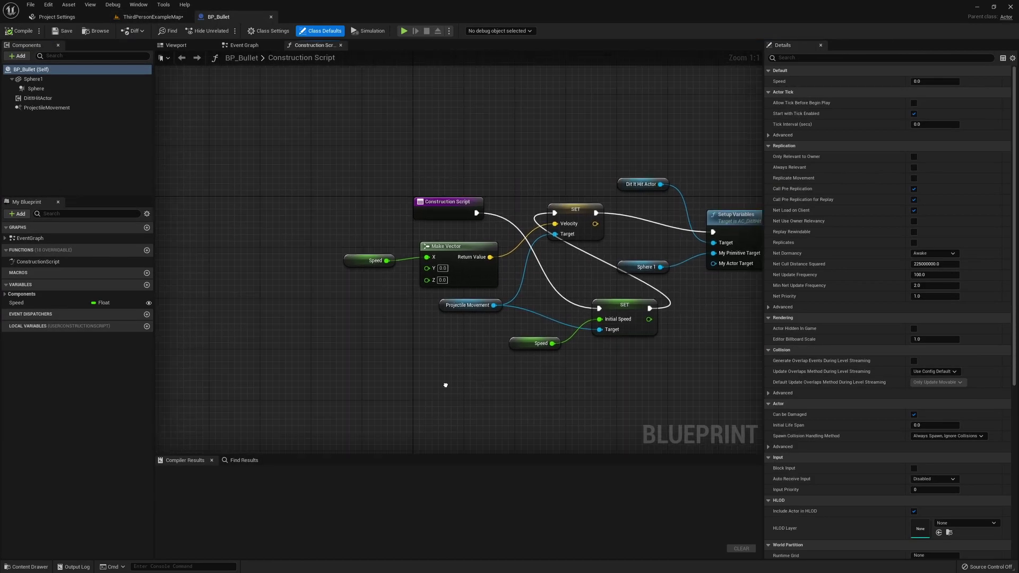
click(244, 45)
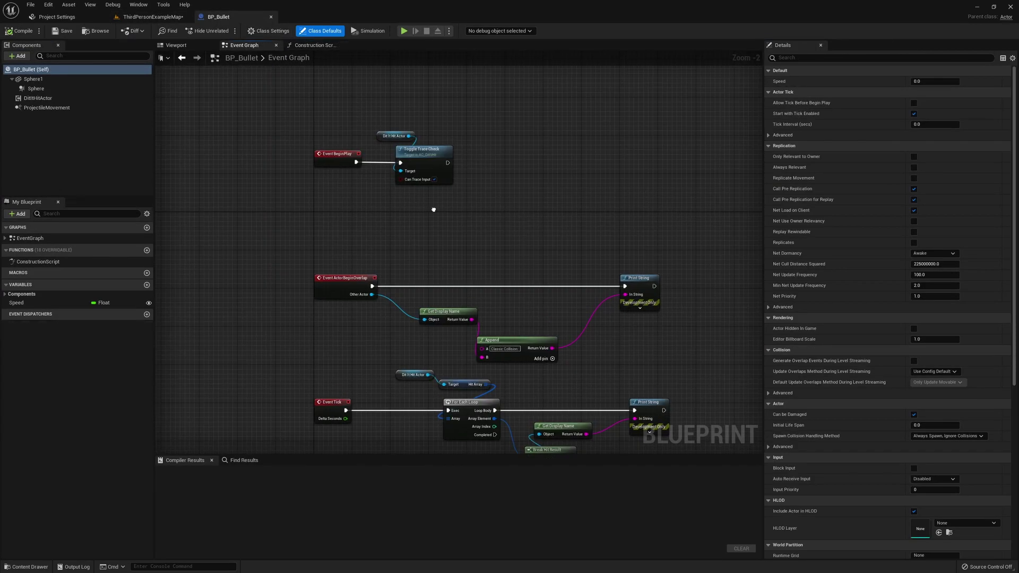
scroll(281, 298, up, 2)
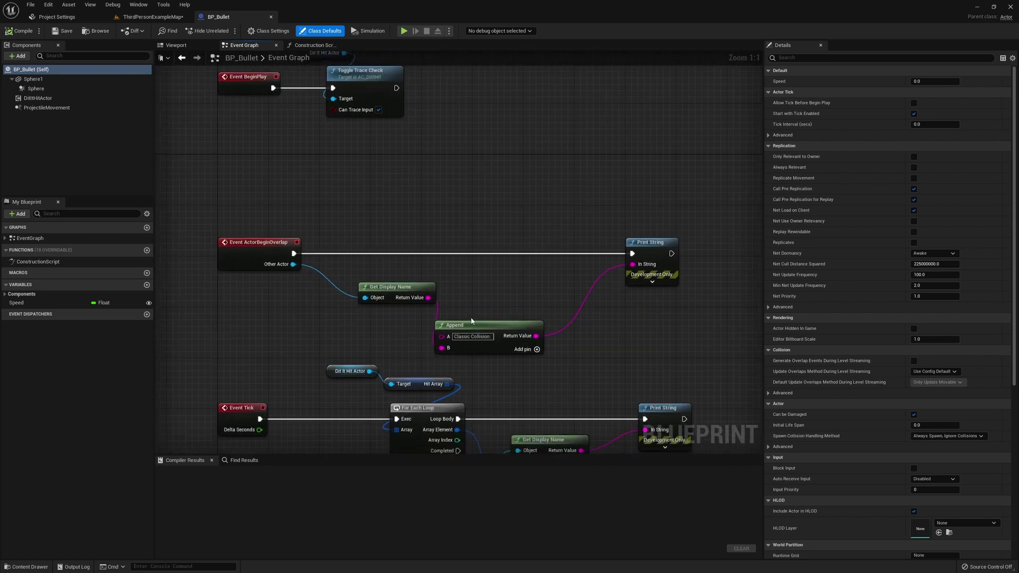
Step: Play the level in a preview window, run the character toward the test actors, and stop the session
click(404, 30)
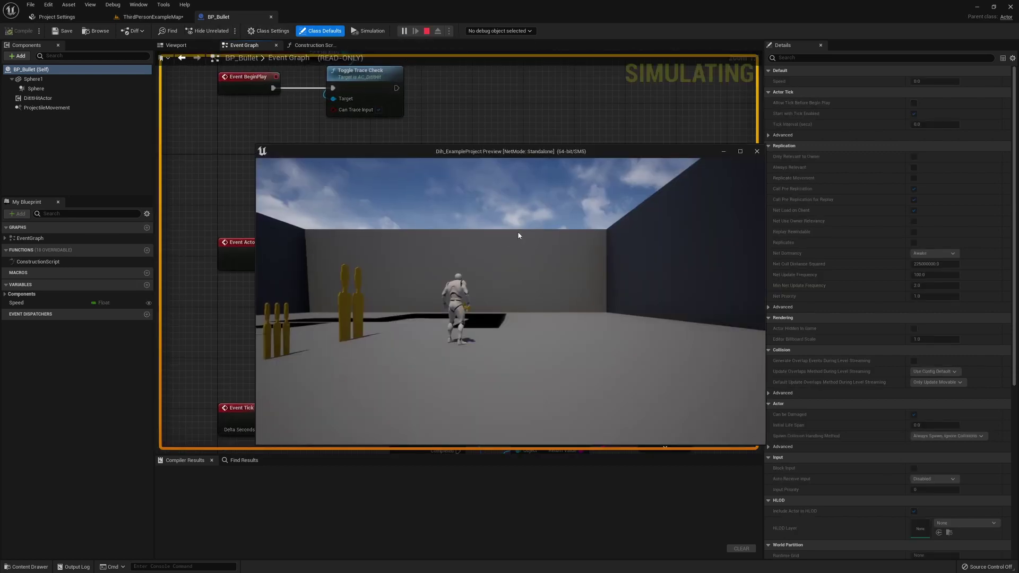
key(w)
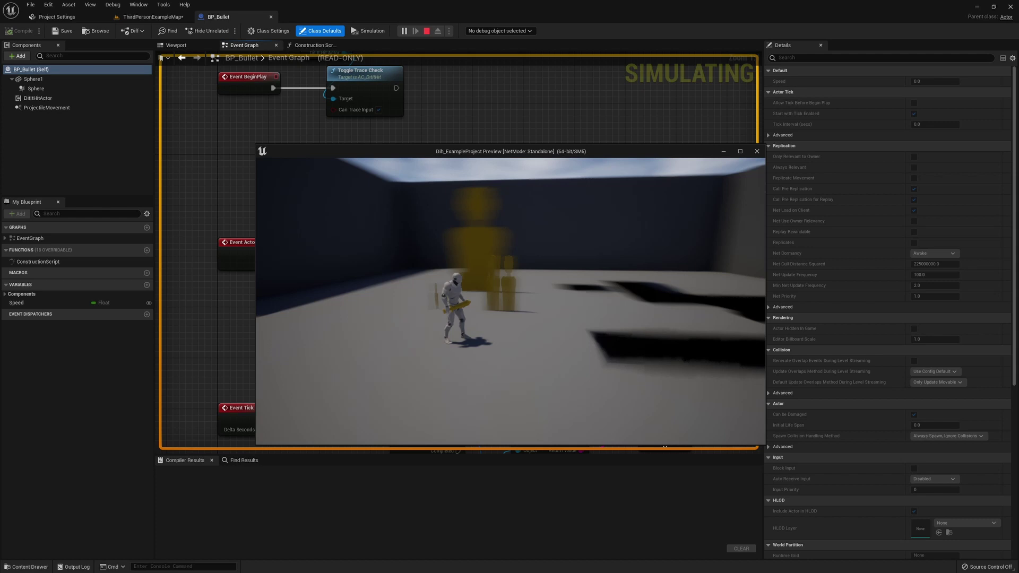
key(Escape)
Step: Review the BP_Bullet viewport, its construction script, and the BeginPlay, overlap and tick nodes in its event graph
click(204, 46)
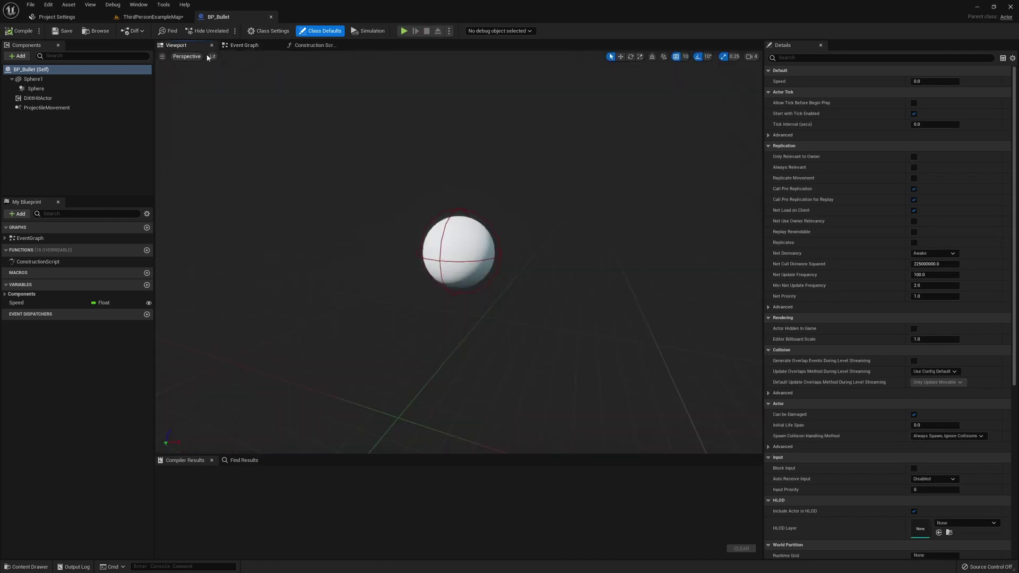
click(297, 46)
click(301, 240)
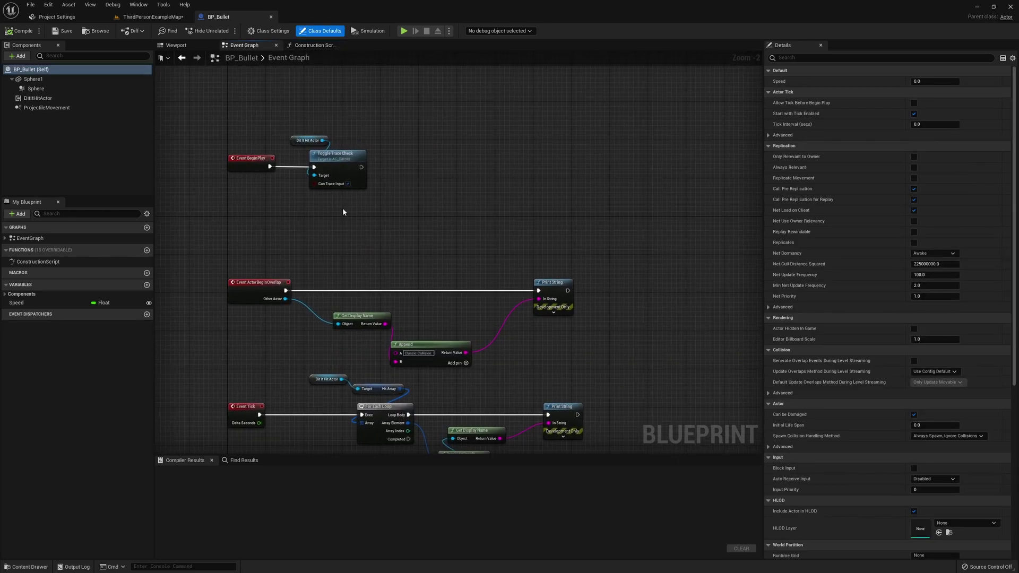
scroll(342, 208, up, 2)
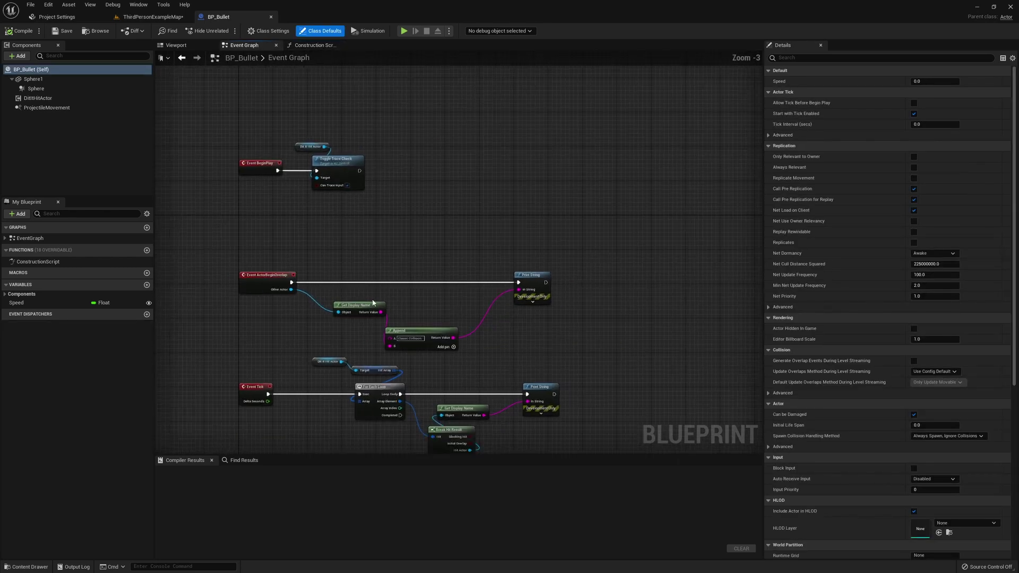
right_drag(421, 336, 421, 316)
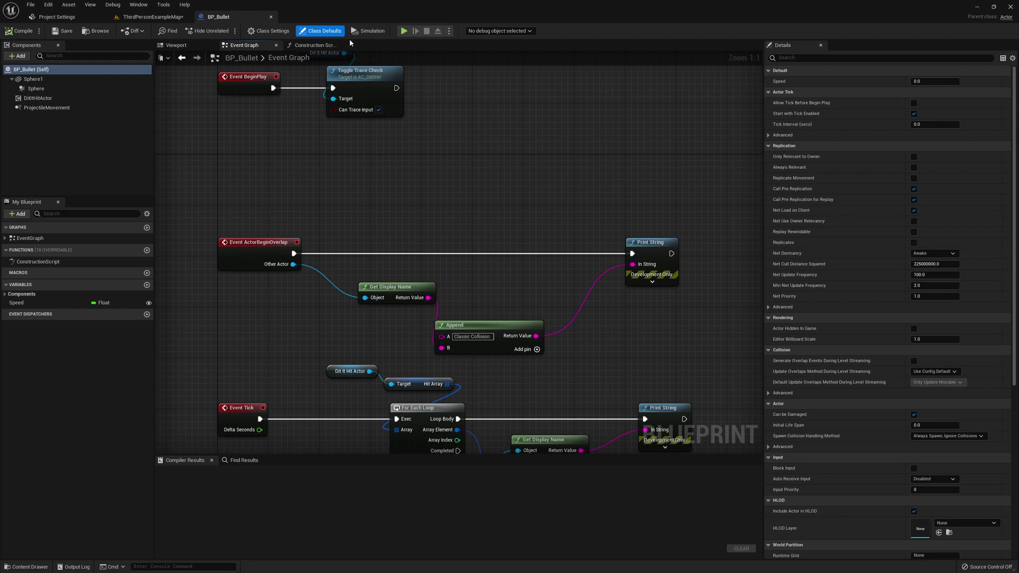
click(317, 46)
click(245, 45)
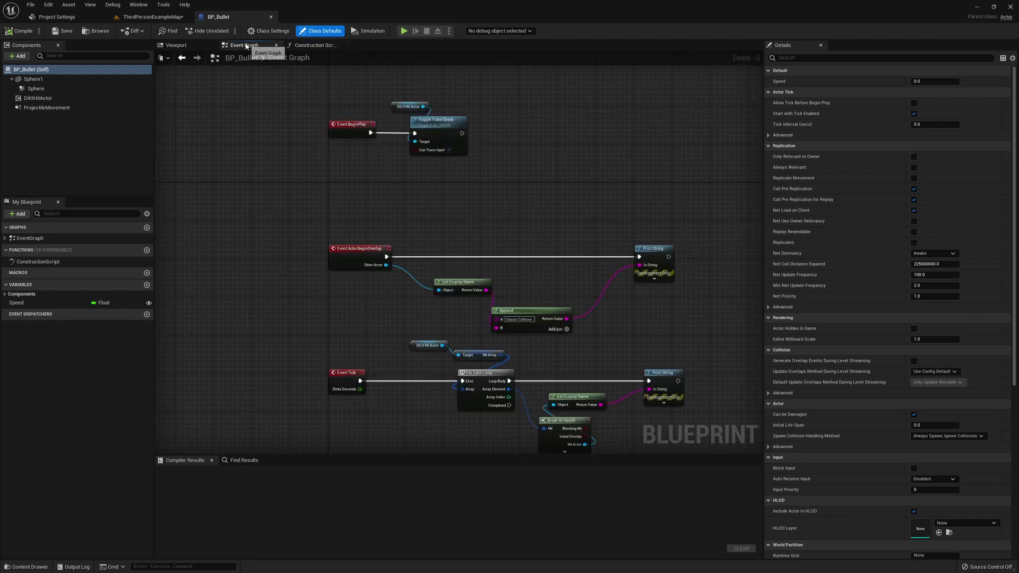
right_drag(446, 181, 345, 214)
scroll(346, 212, down, 1)
scroll(280, 298, up, 4)
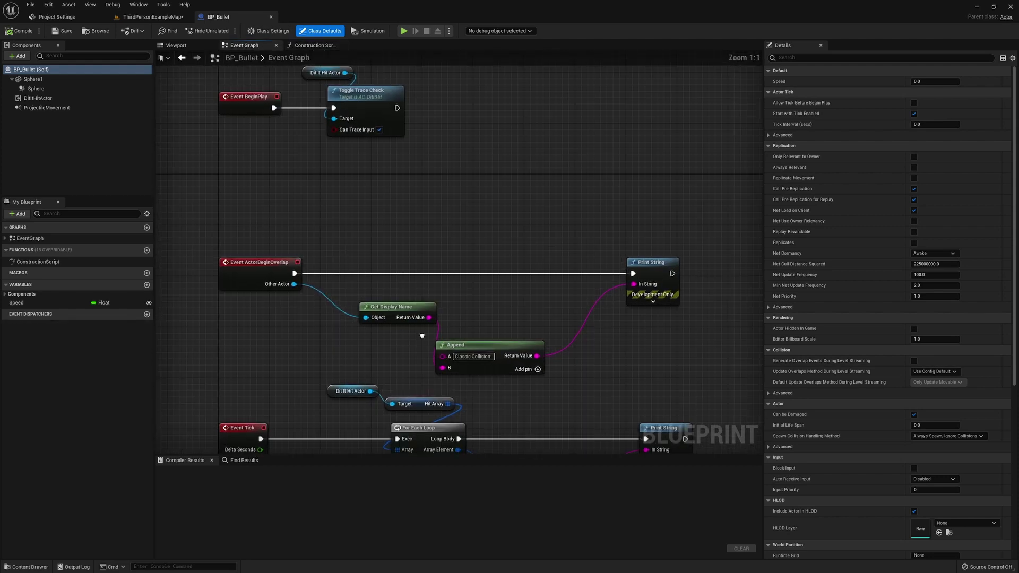
right_drag(280, 298, 280, 279)
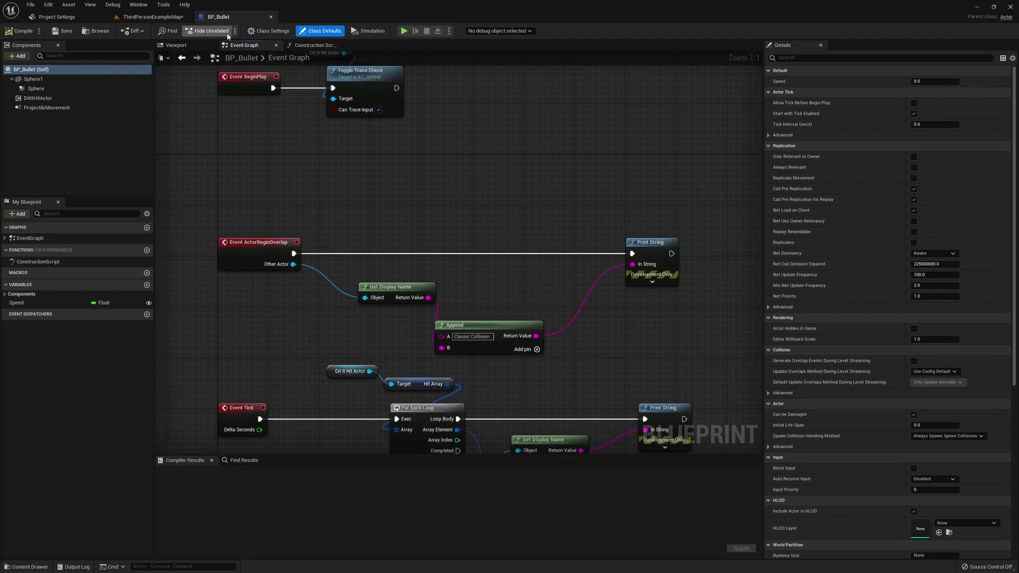
Step: Run another short preview of the level to check the bullet's behavior and stop it
click(408, 30)
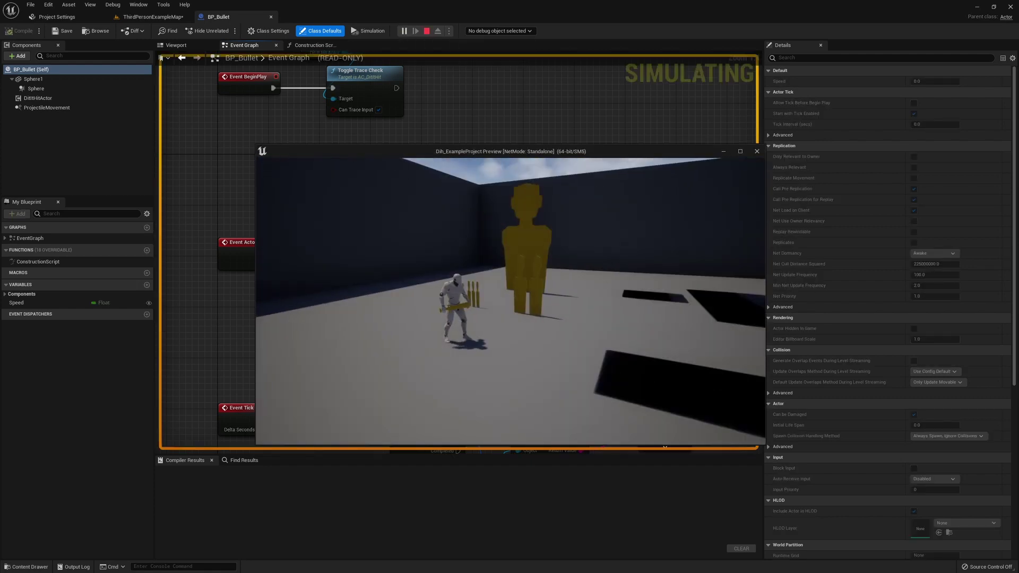
key(Escape)
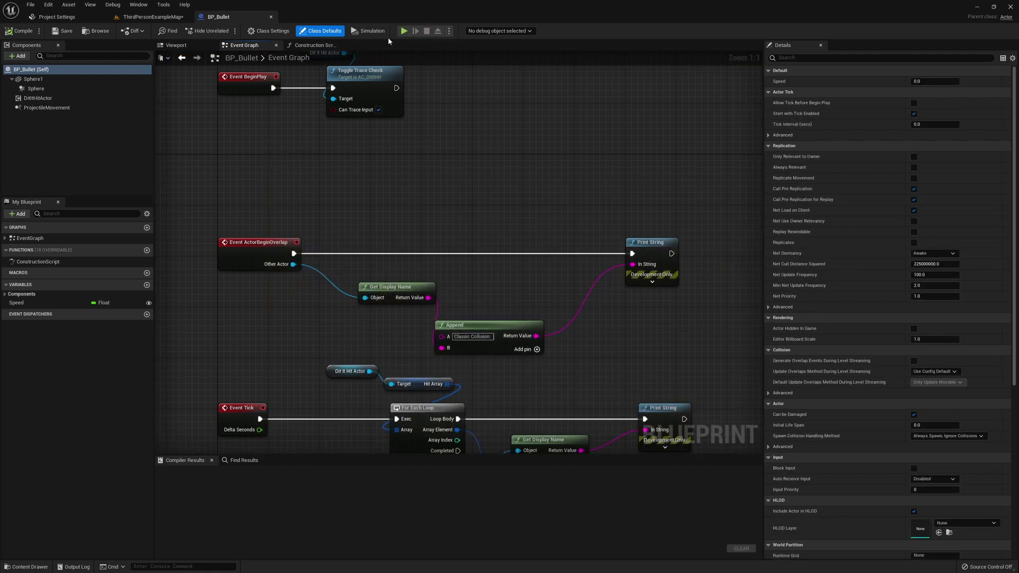
Step: Set the default value of the Speed variable used in BP_Bullet's construction script to 200 and compile the blueprint
click(190, 45)
click(313, 45)
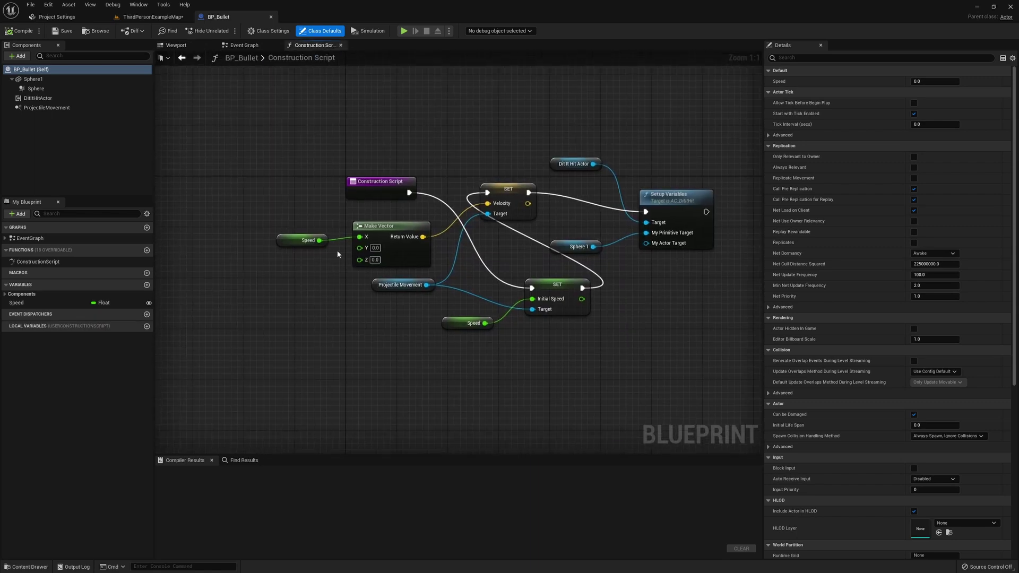
click(305, 241)
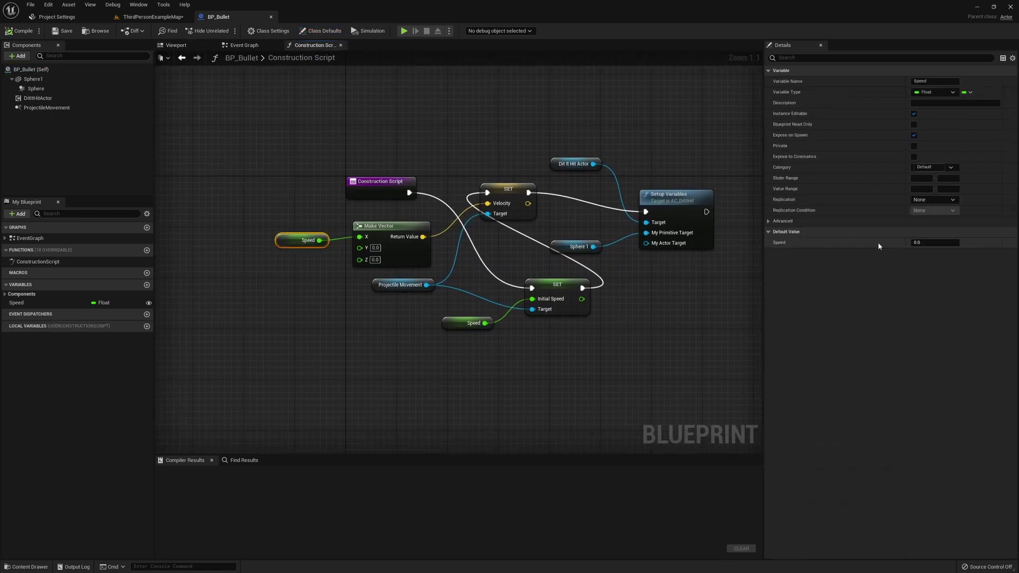
click(909, 243)
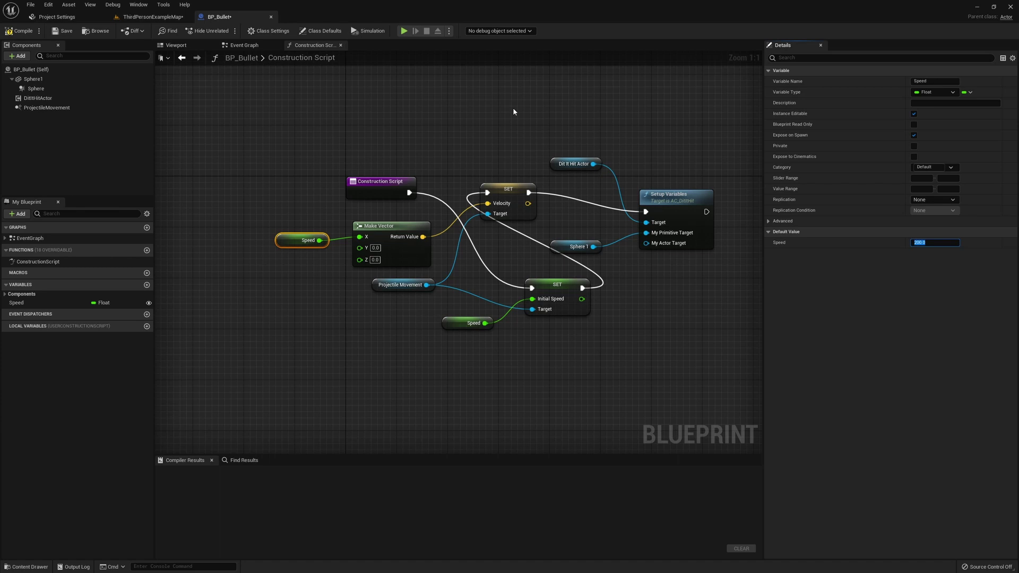
click(14, 31)
Step: Play the level to test the bullet with the new Speed value, moving the character forward, and stop
click(403, 31)
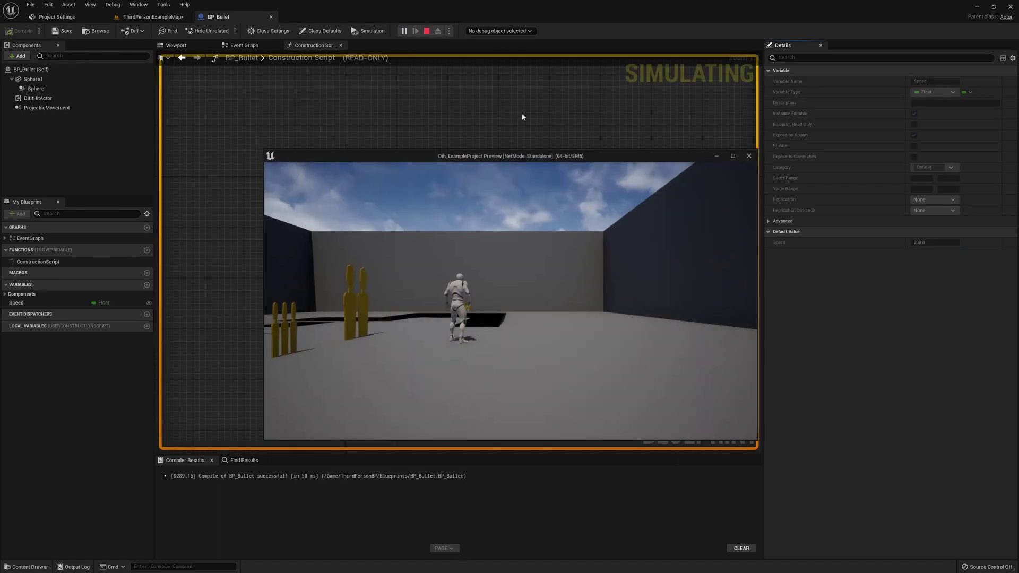
key(w)
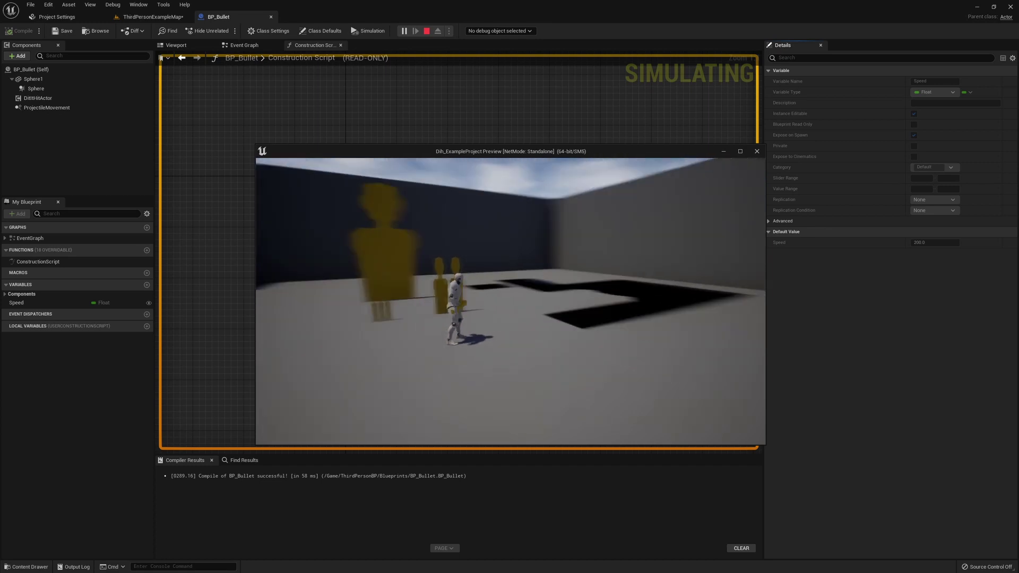
key(Escape)
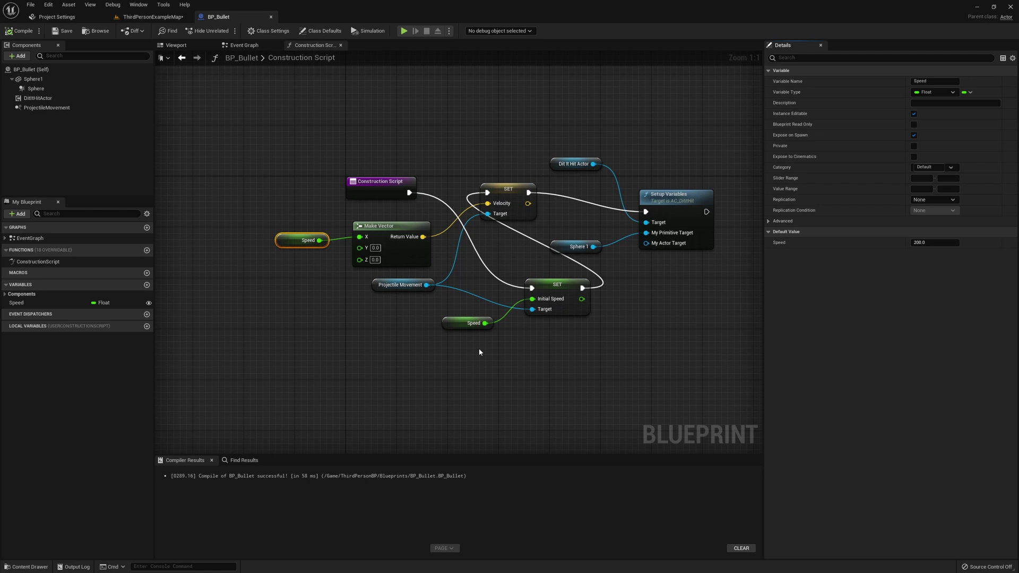
Step: Disconnect the Construction Script node from the Initial Speed setter, and play-test the bullets around the test actors with BP_Bullet recompiled
alt+click(408, 192)
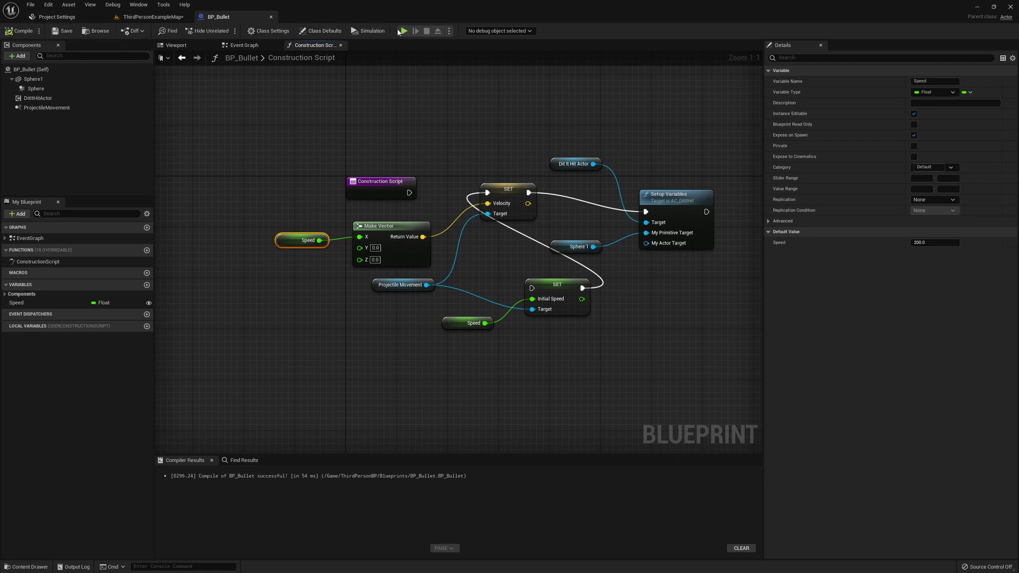
click(402, 31)
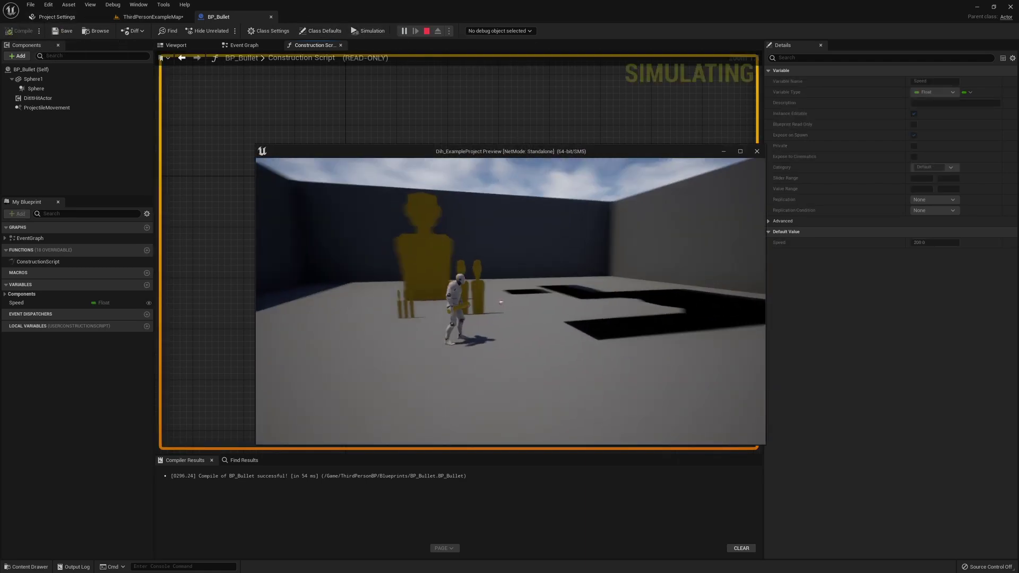
key(d)
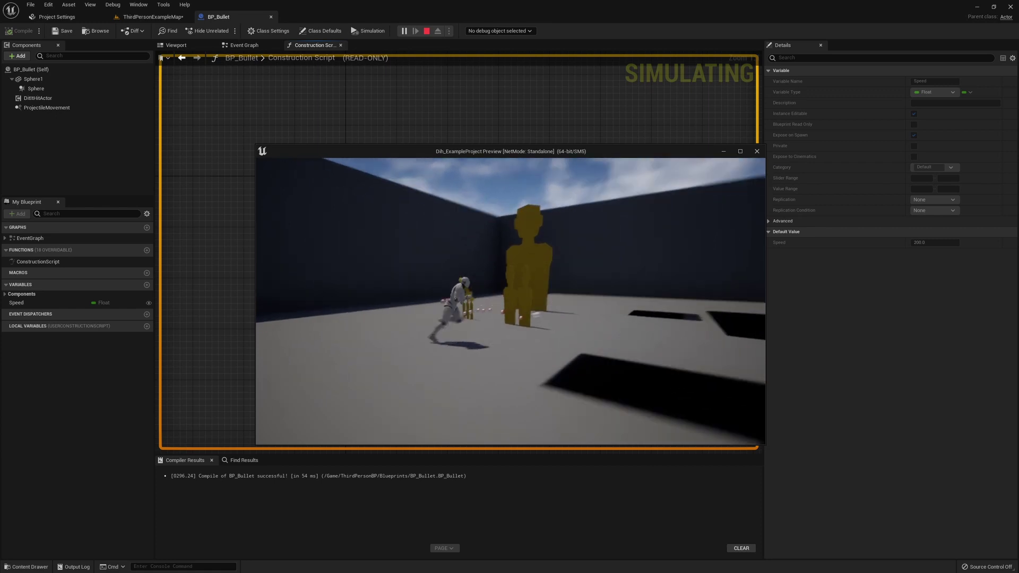
key(w)
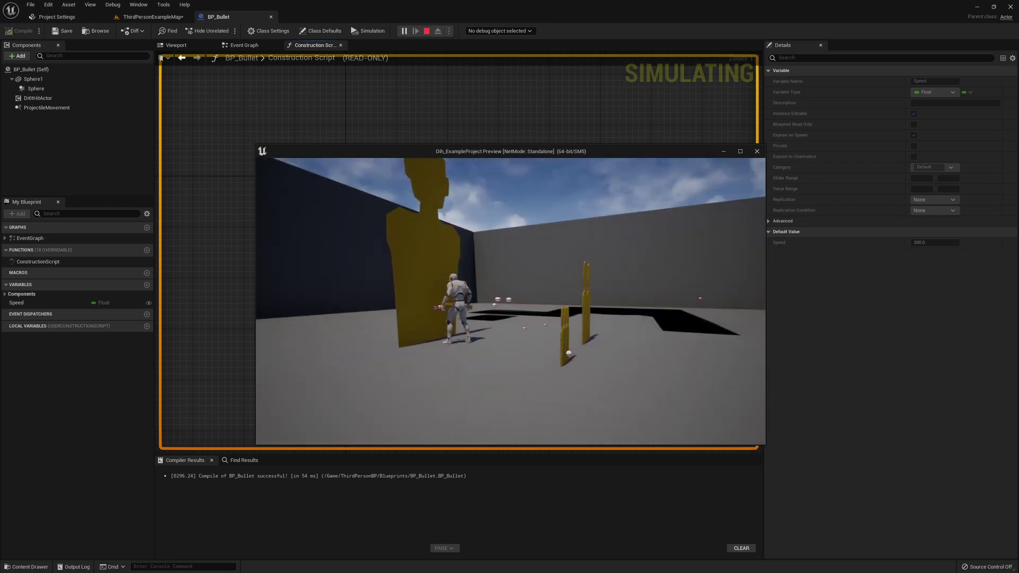
key(a)
key(Escape)
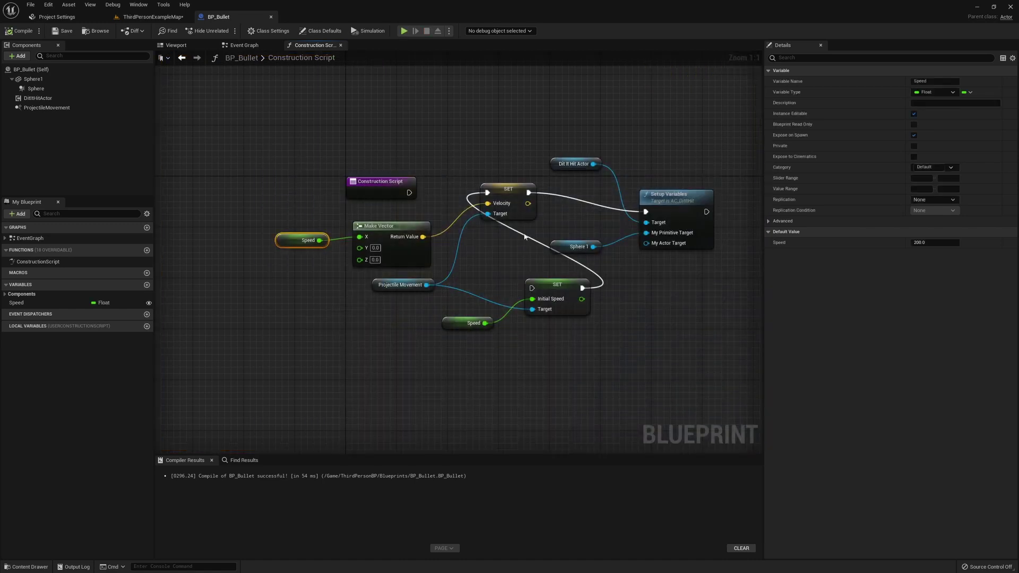
Step: Return to BP_Bullet's event graph and examine its overlap and hit-array nodes
click(240, 45)
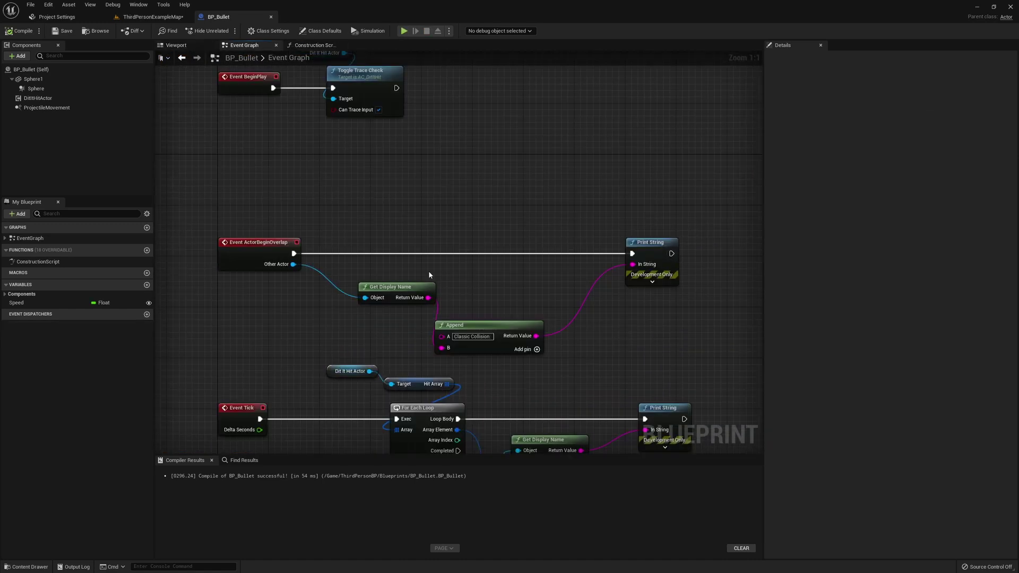
scroll(478, 305, down, 2)
scroll(443, 250, up, 1)
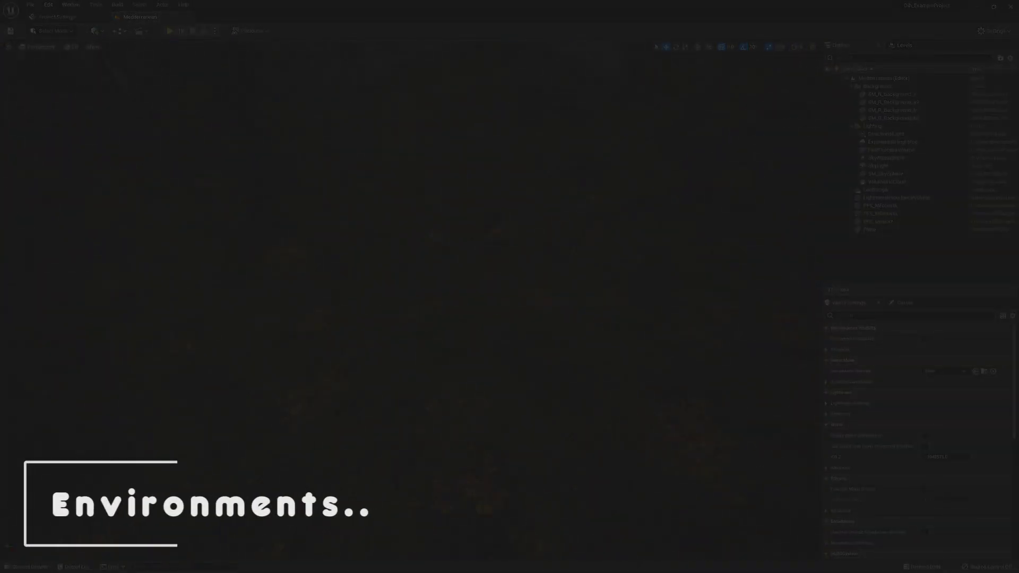
Step: Play the Mediterranean level and run the character across the grassy hillside, trees and rocks to examine the environment
click(170, 31)
key(w)
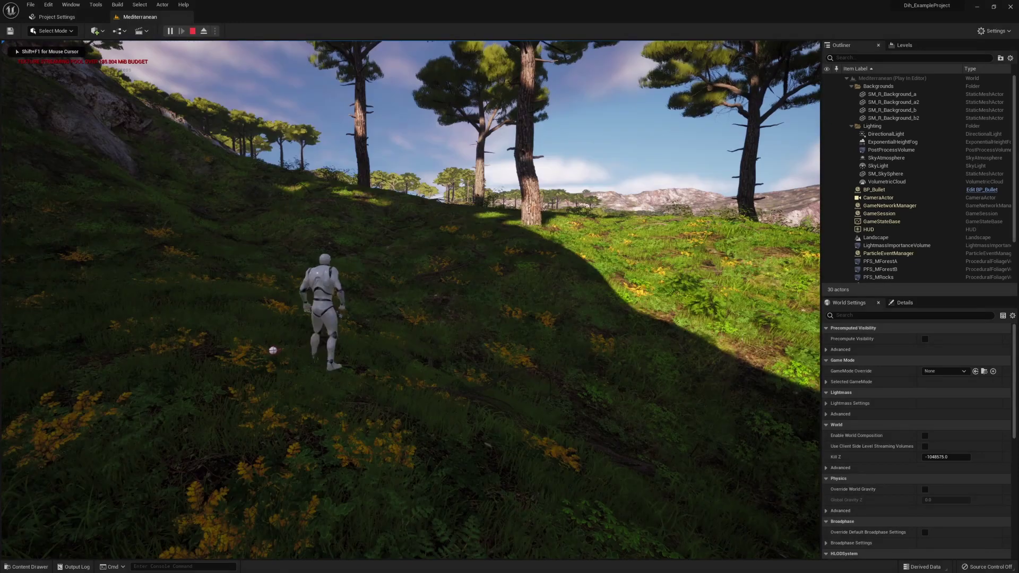
key(w)
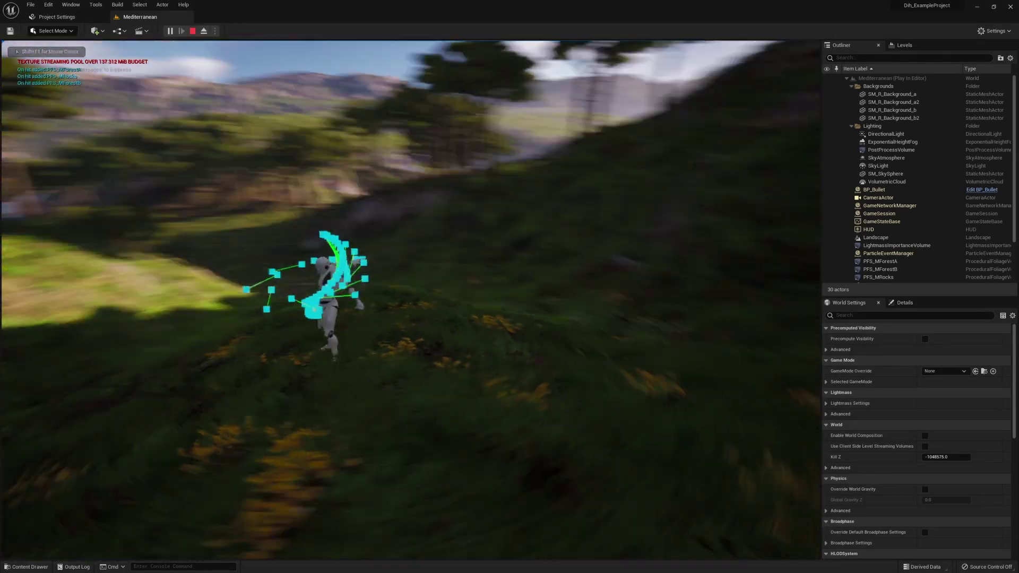
key(w)
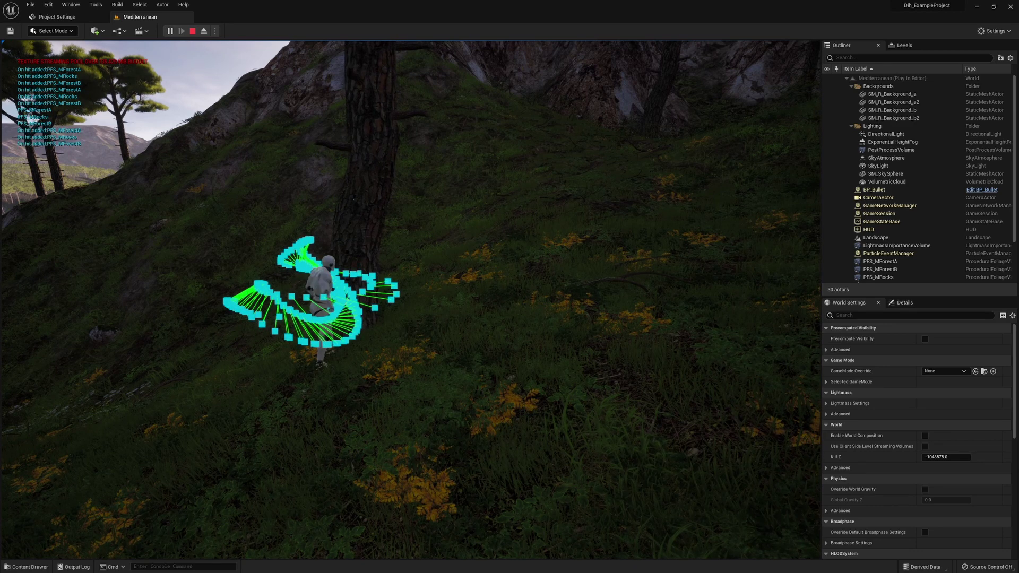
key(w)
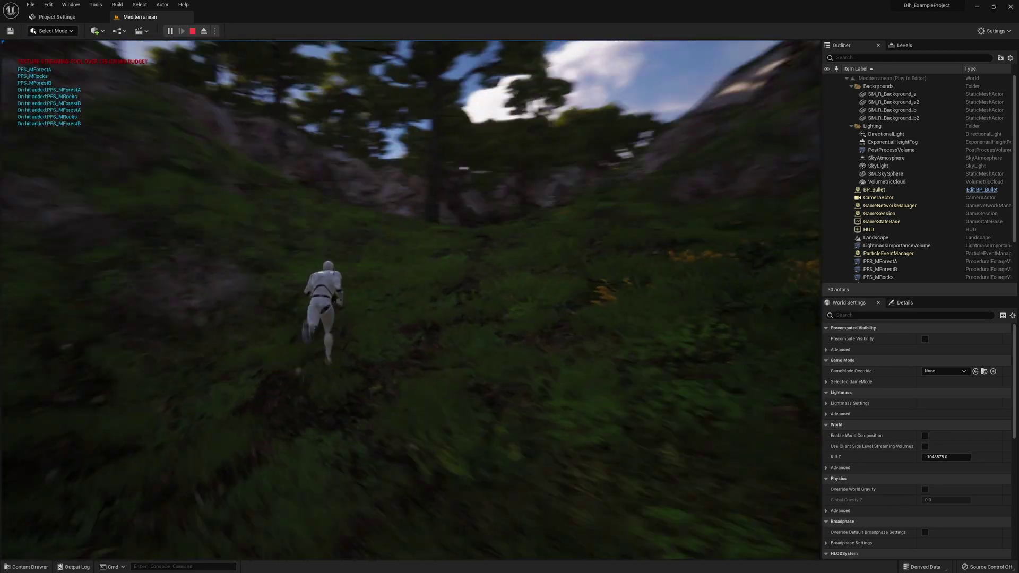
key(w)
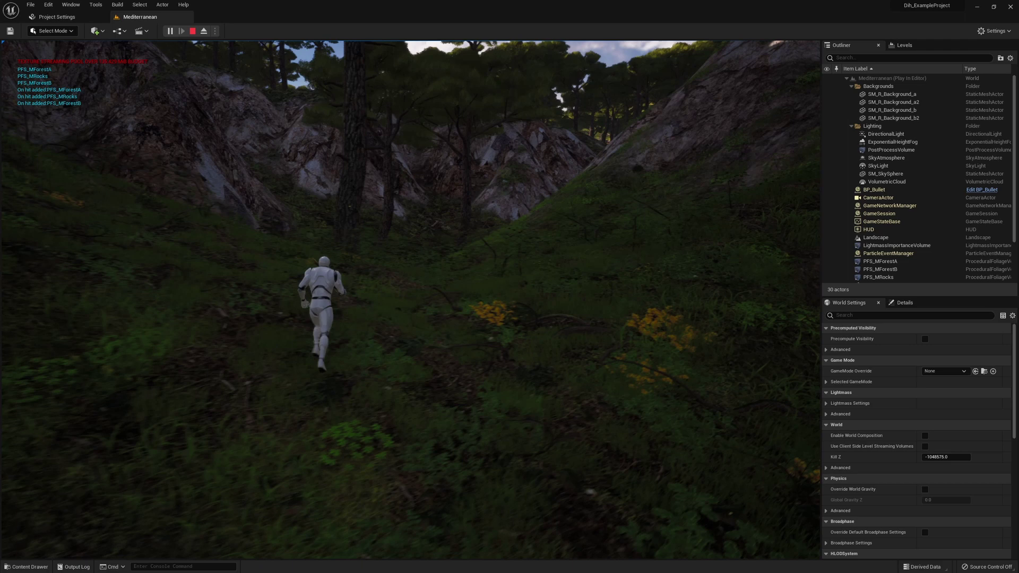
key(w)
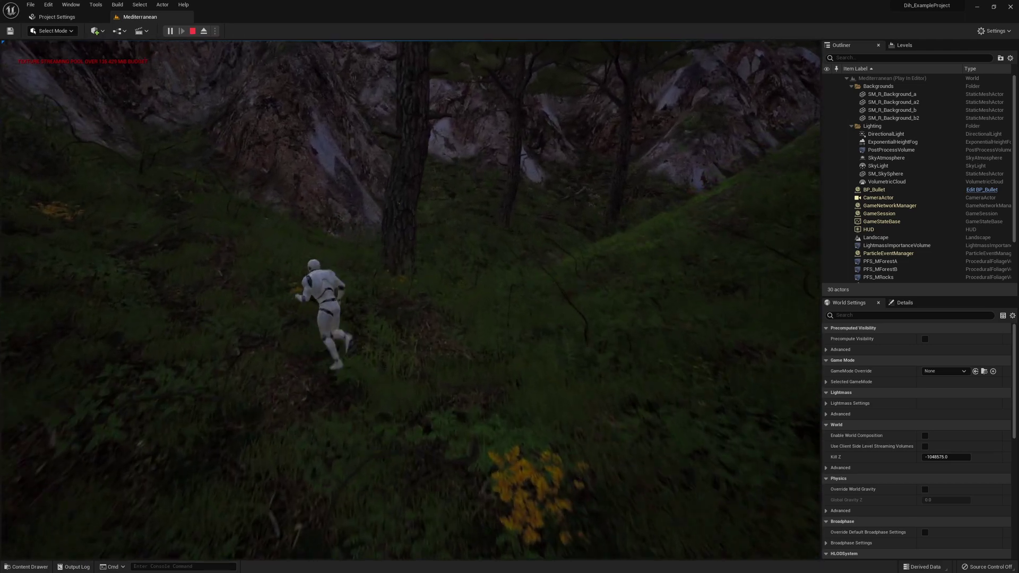
key(w)
key(s)
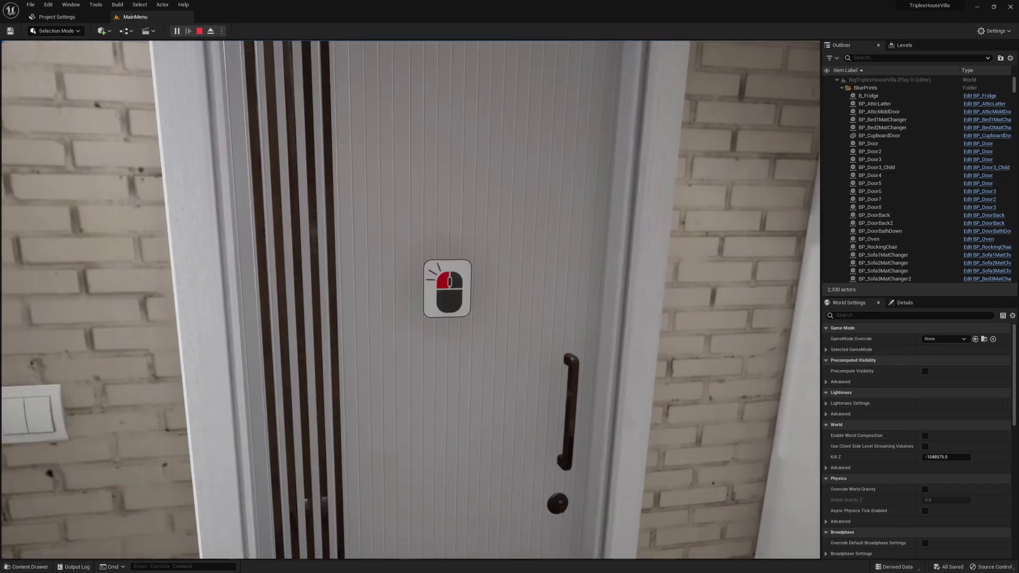
Step: Open the garage door in the running TriplexHouseVilla level and walk through the garage and kitchen to examine the interior
click(410, 299)
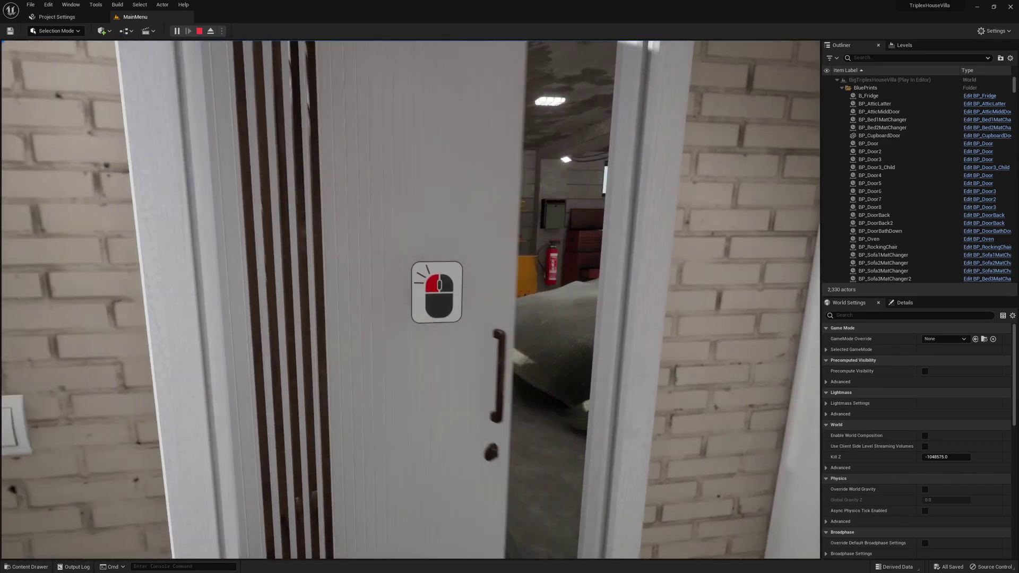
key(w)
key(w)
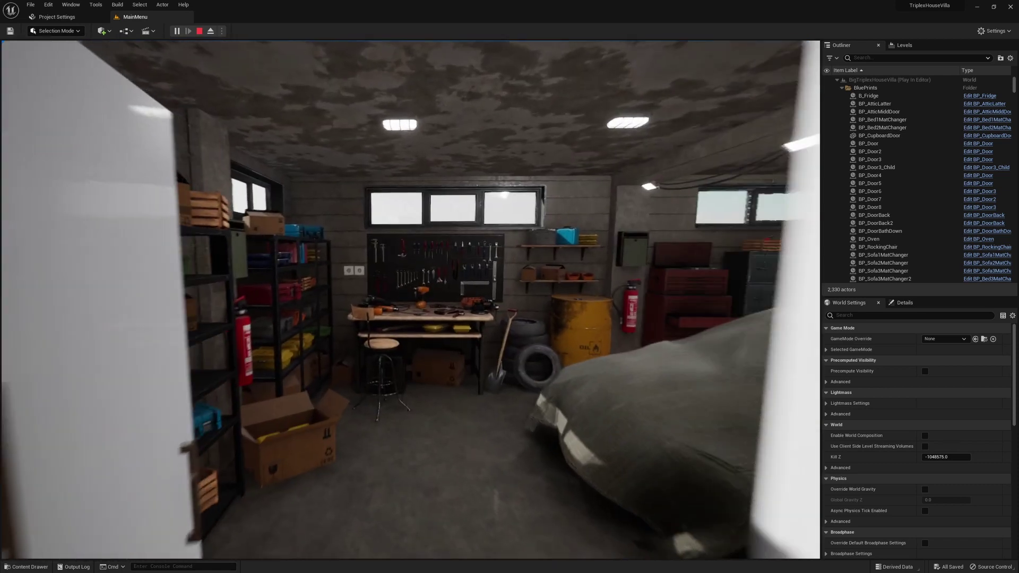
key(w)
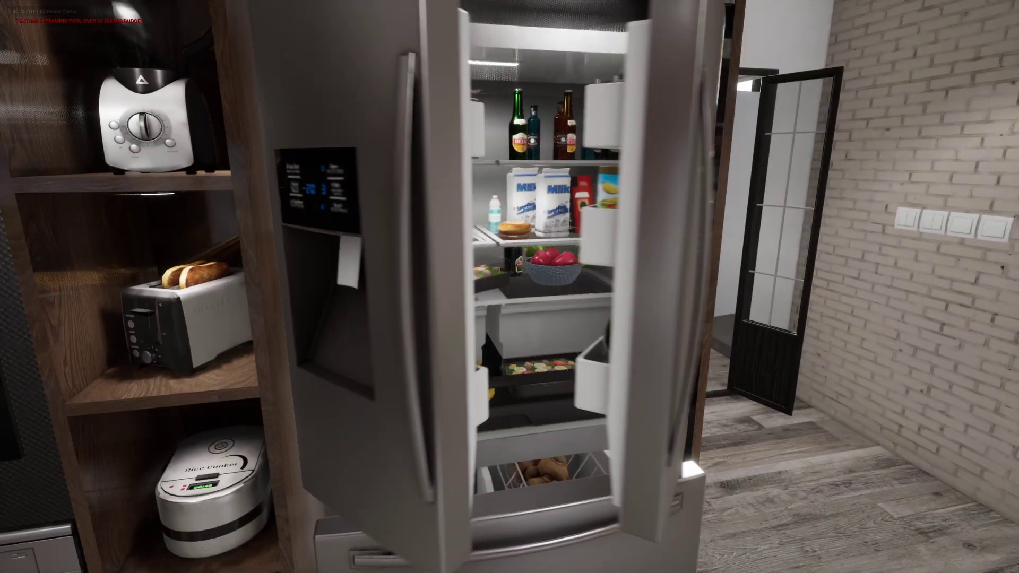
key(w)
key(d)
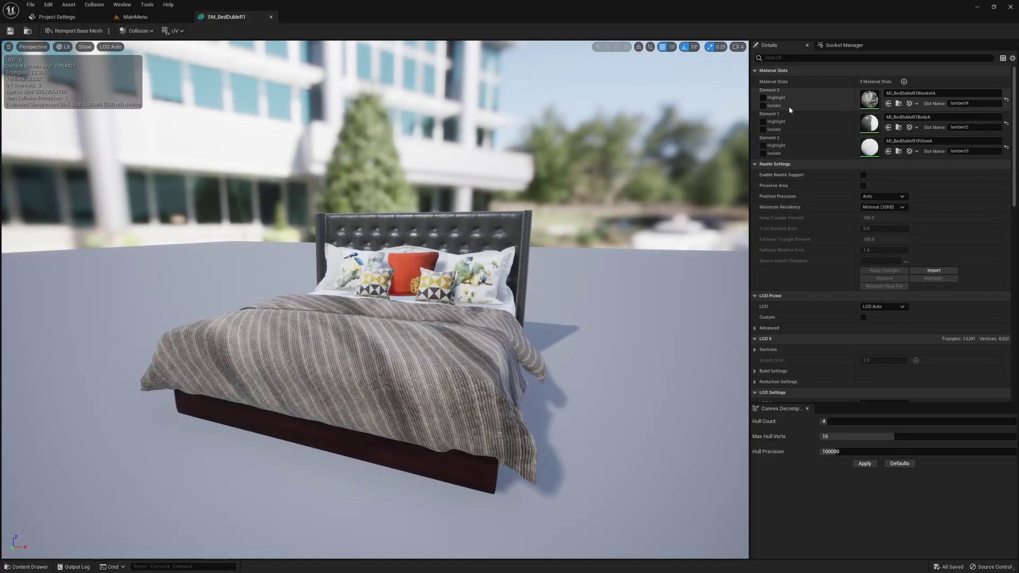
Step: Inspect the SM_BedDubleR1 double bed mesh from near and far, including its headboard, pillows and striped blanket
scroll(527, 284, up, 5)
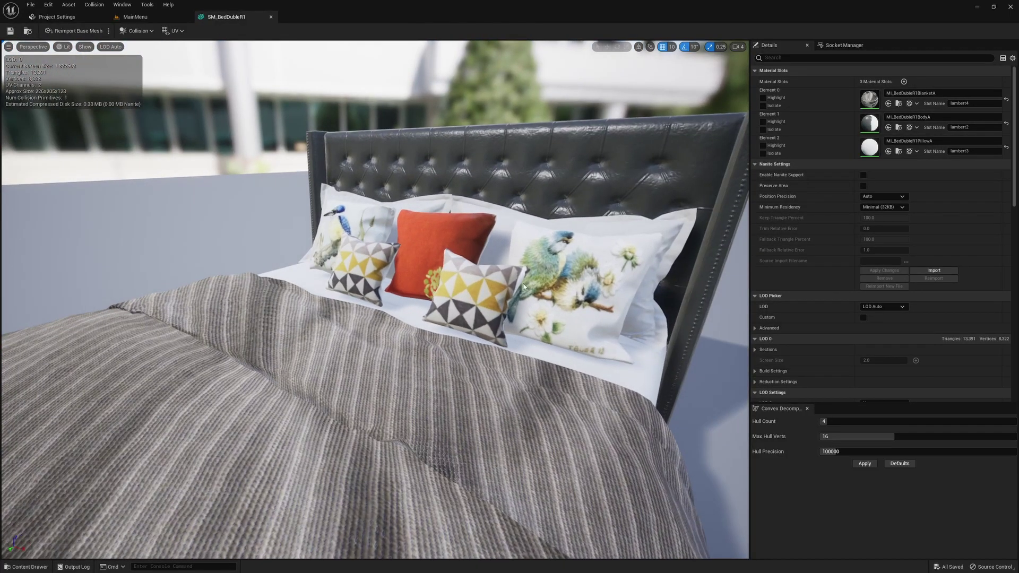
scroll(473, 299, down, 8)
scroll(472, 296, up, 6)
scroll(471, 296, down, 3)
scroll(471, 296, up, 3)
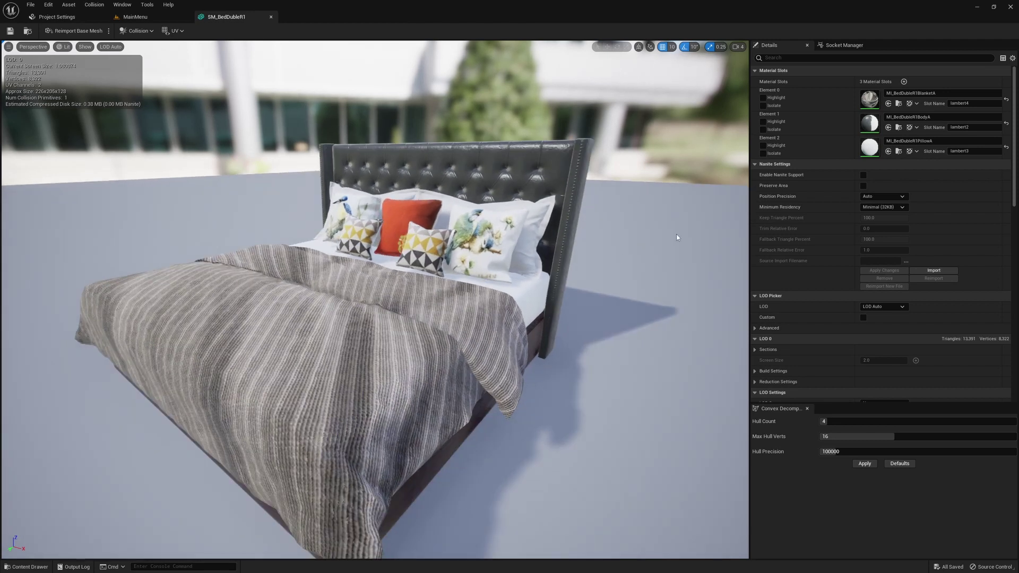
Step: Open the bed's MI_BedDubleR1BodyA material instance and its parent material M_BPR to view the material graph
click(897, 127)
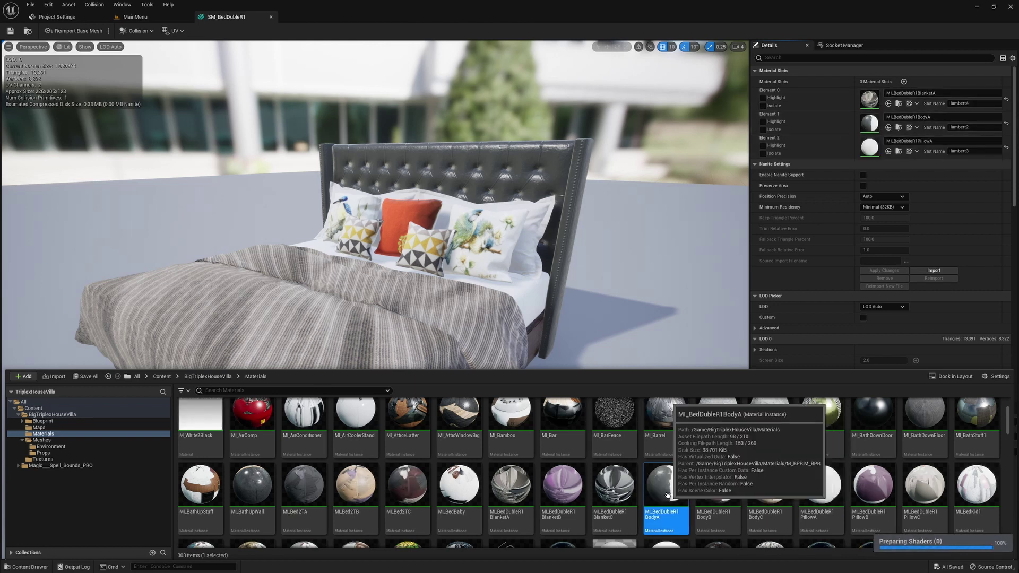
double_click(666, 486)
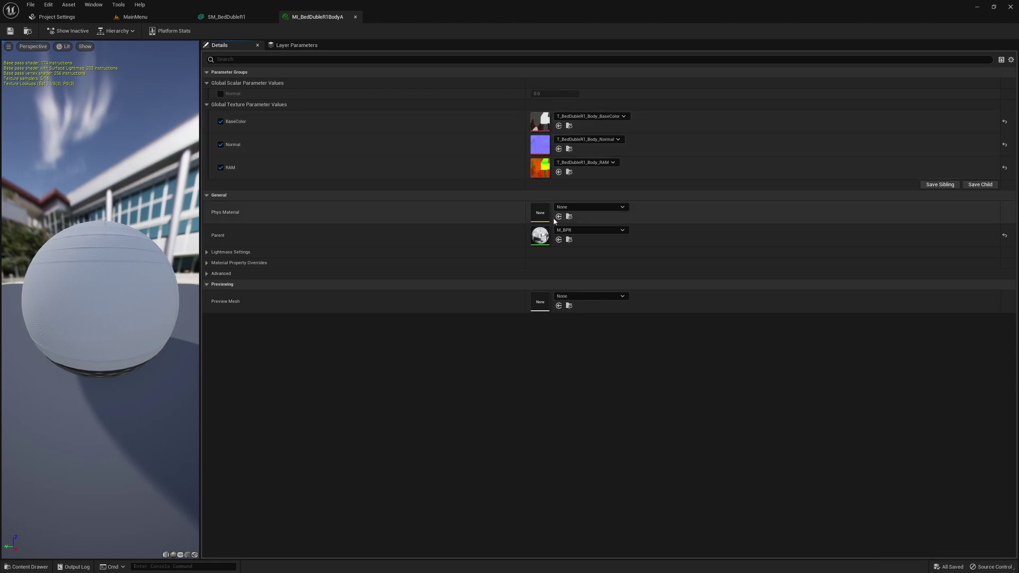
click(568, 241)
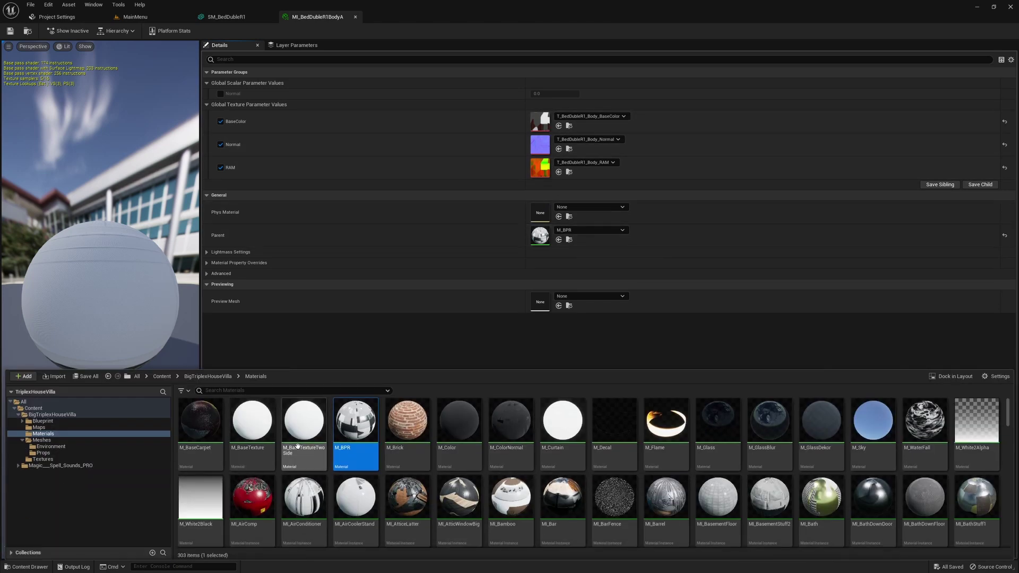
double_click(354, 450)
right_drag(479, 225, 536, 221)
scroll(537, 209, down, 2)
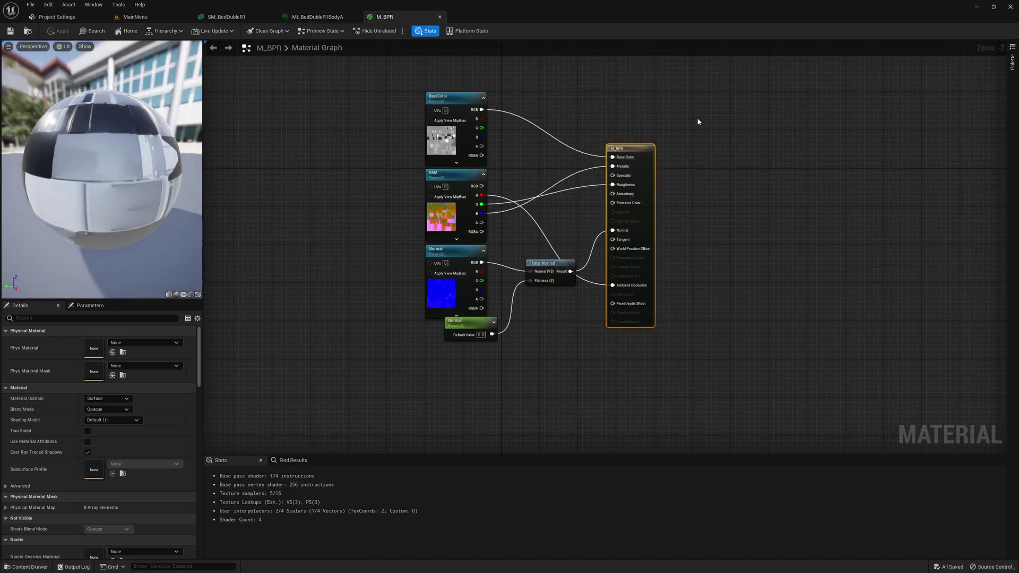
Step: Locate the T_Fridge_BaseColor texture used by M_BPR's BaseColor node and open it to examine its resolution and image
key(ctrl+space)
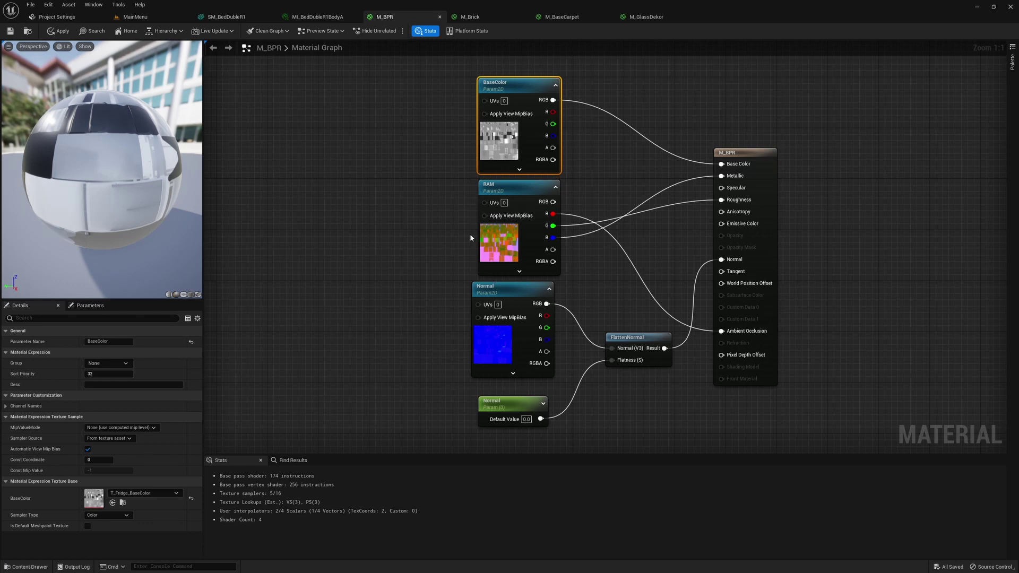
click(512, 255)
click(510, 155)
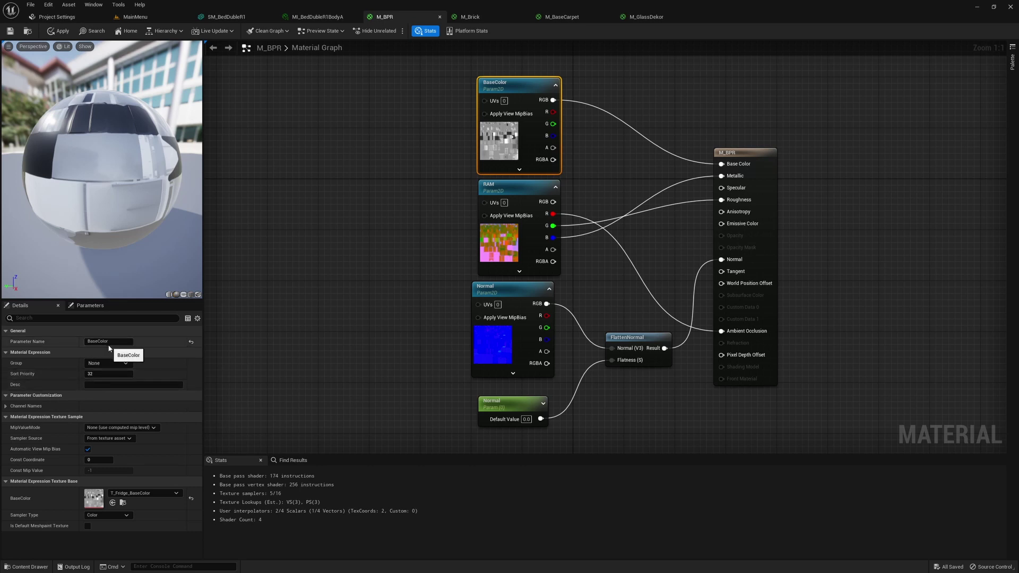
click(123, 502)
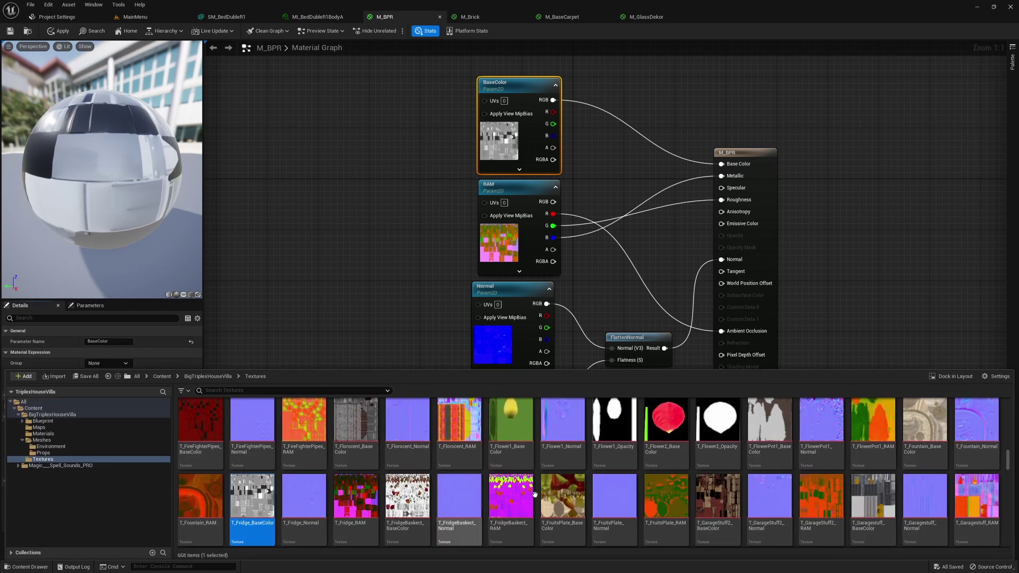
double_click(254, 502)
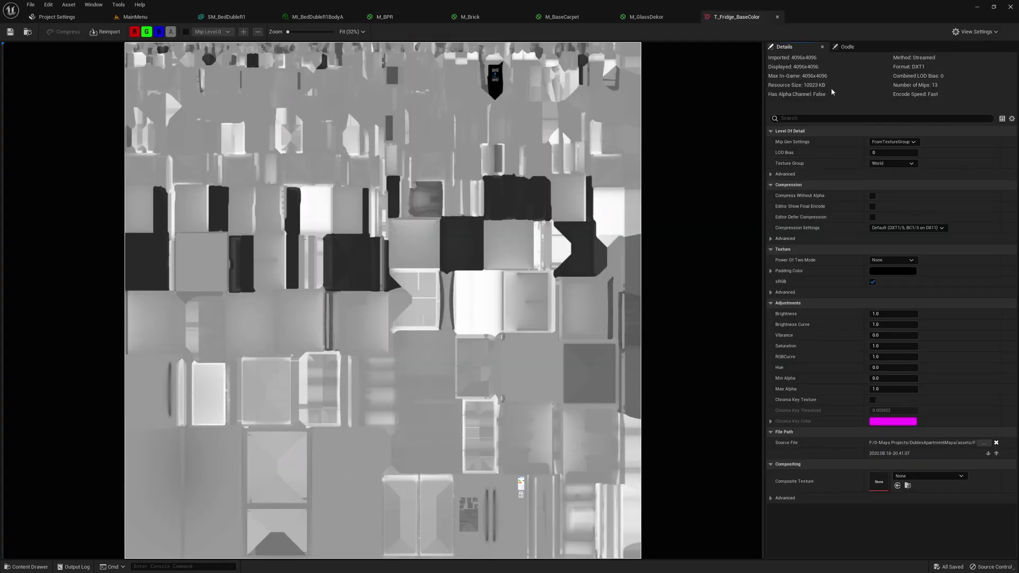
scroll(481, 210, down, 2)
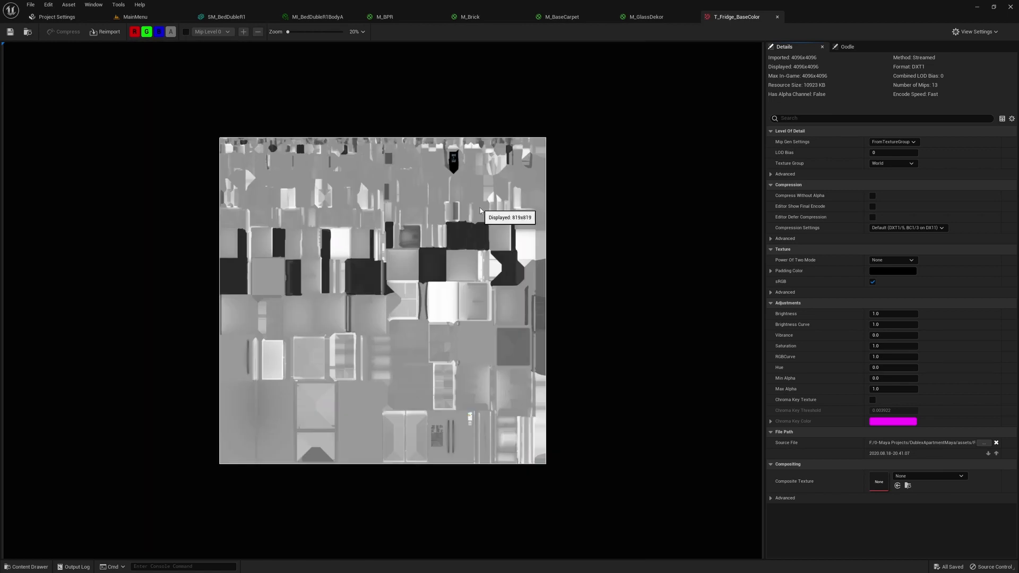
scroll(484, 209, up, 1)
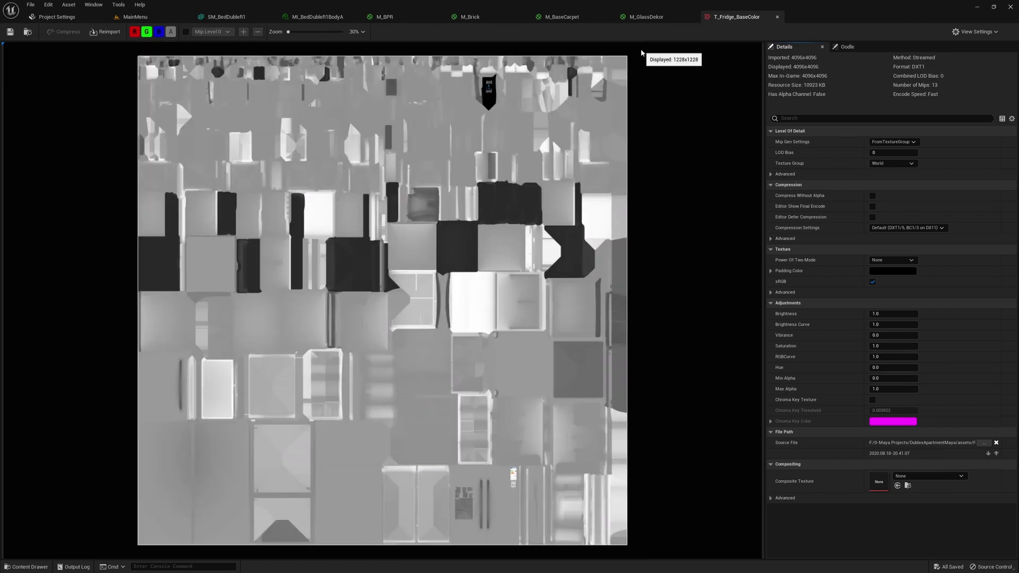
click(134, 31)
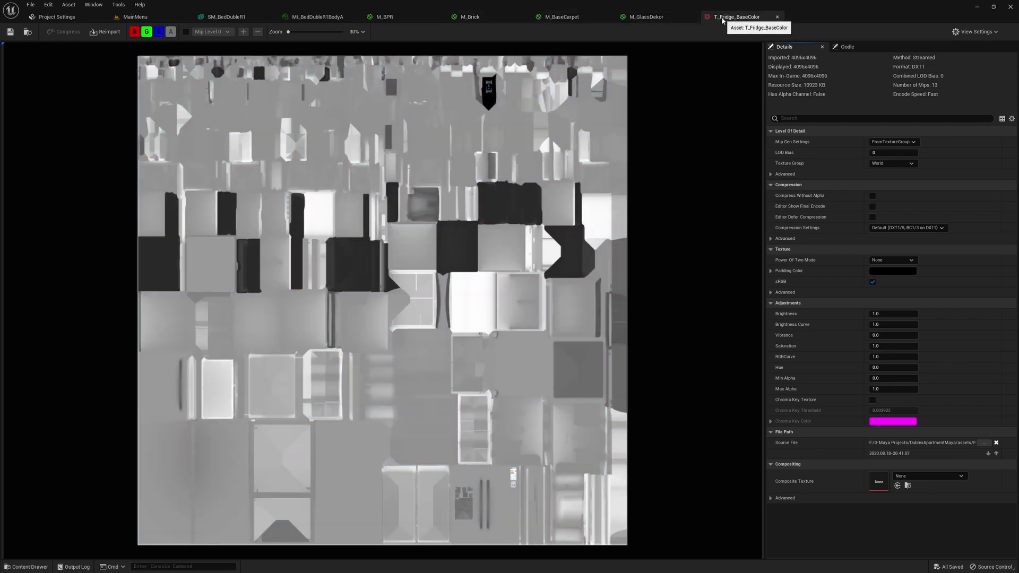
Step: Close T_Fridge_BaseColor, M_GlassDekor and M_BaseCarpet, and return to the M_BPR material graph
click(777, 17)
middle_click(656, 18)
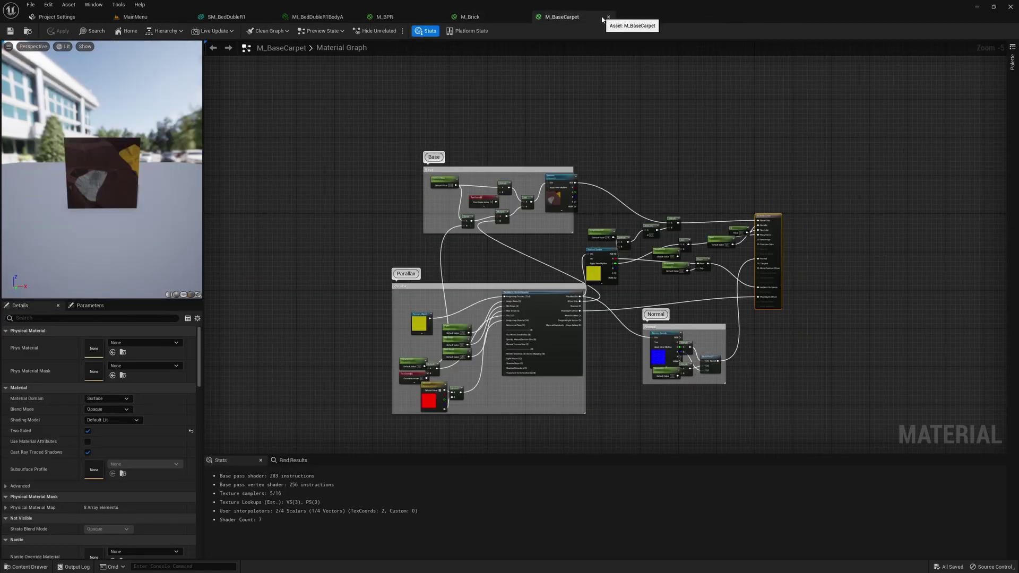
middle_click(537, 19)
click(381, 20)
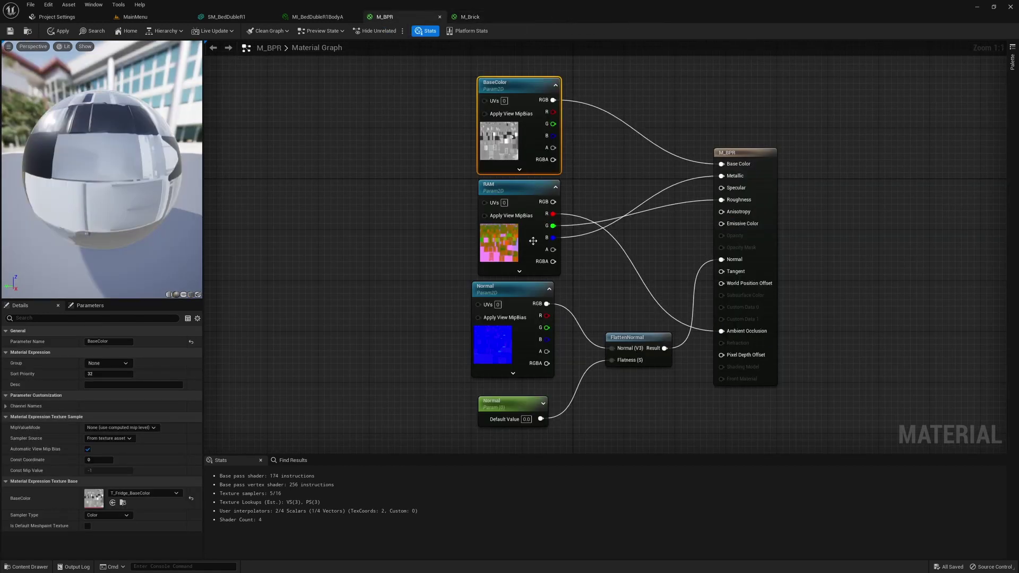
Step: Locate the T_Fridge_RAM texture used by M_BPR's RAM node and open it for examination
click(533, 242)
click(123, 503)
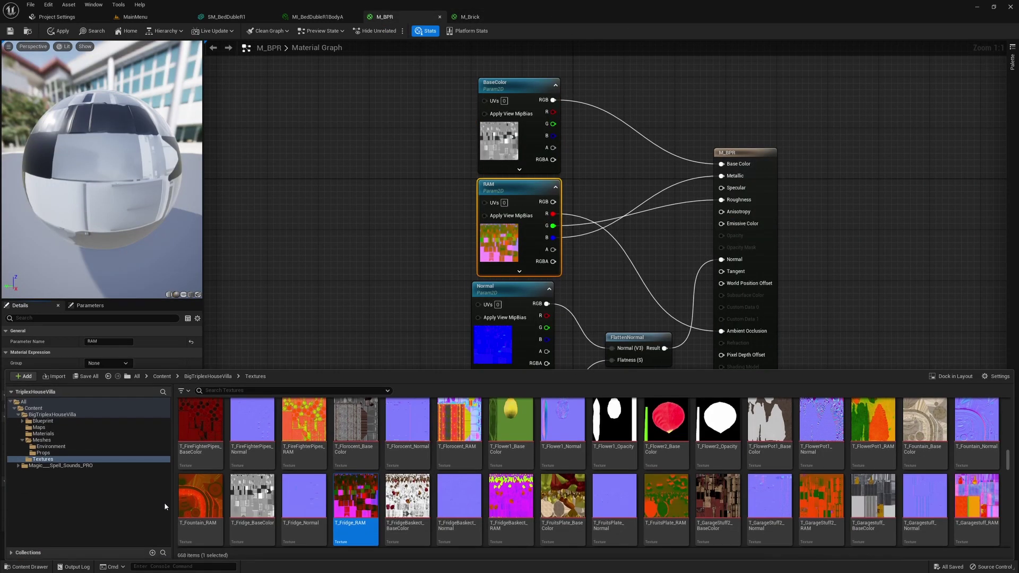
double_click(355, 496)
scroll(353, 276, down, 3)
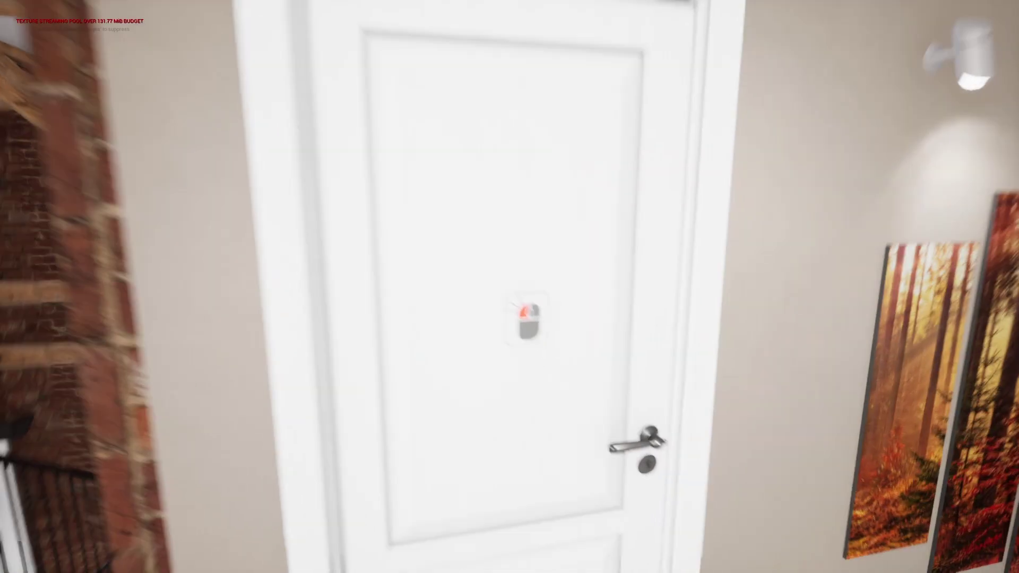
Step: Open the white bedroom door in the running TriplexHouseVilla level to view the room behind it
click(509, 286)
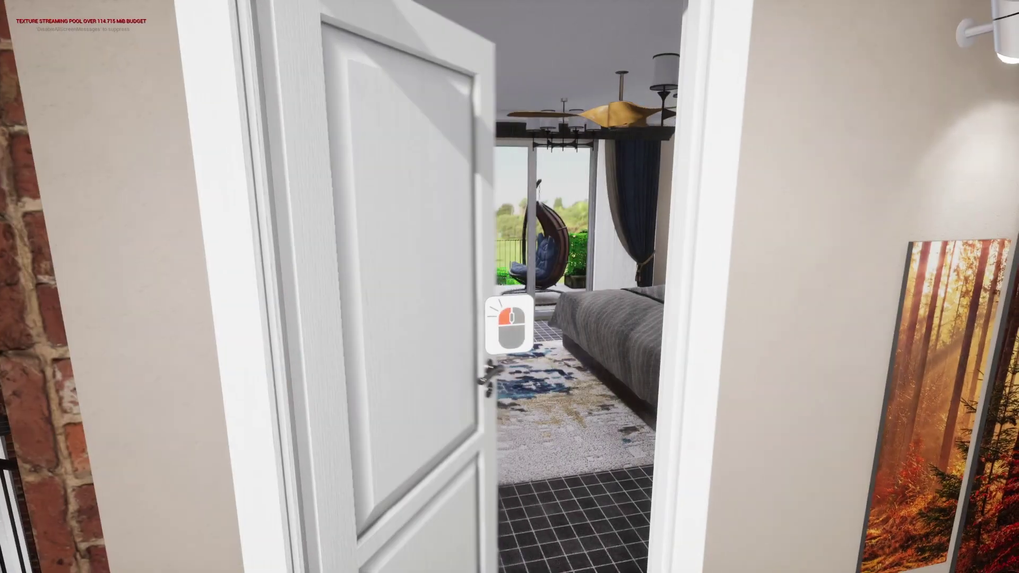